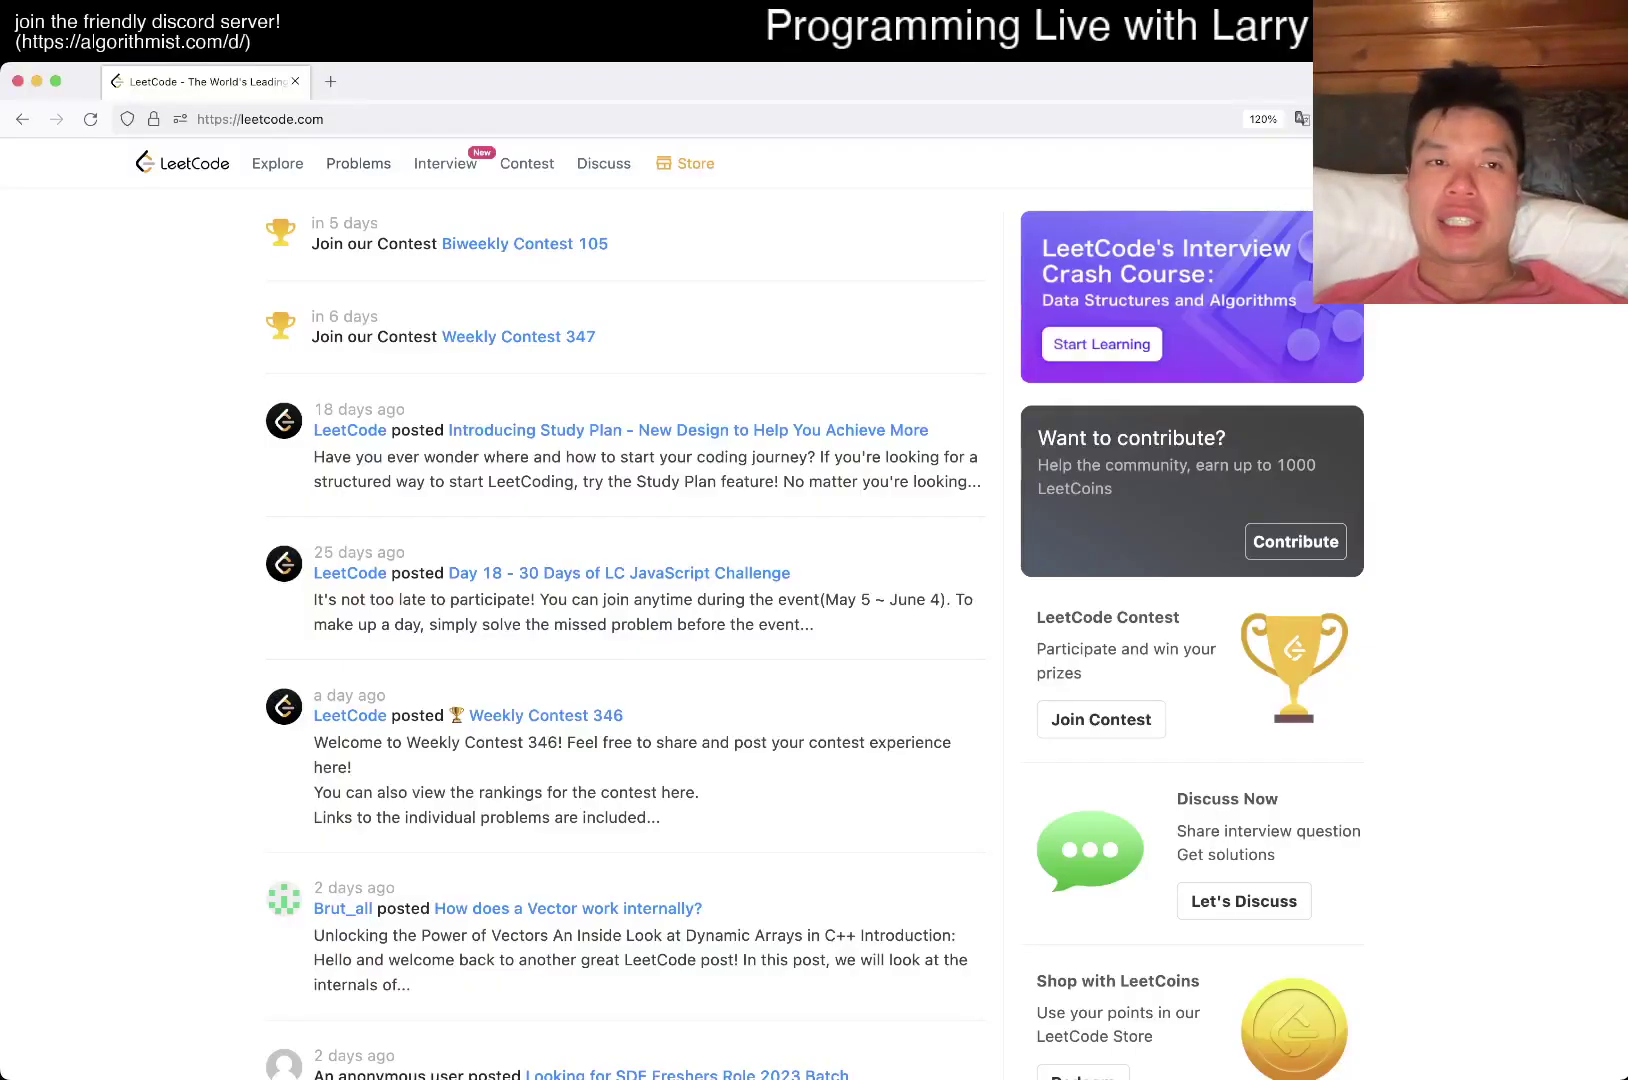
From the Problems list calendar, open today's challenge, 347 Top K Frequent Elements.
left_click(357, 163)
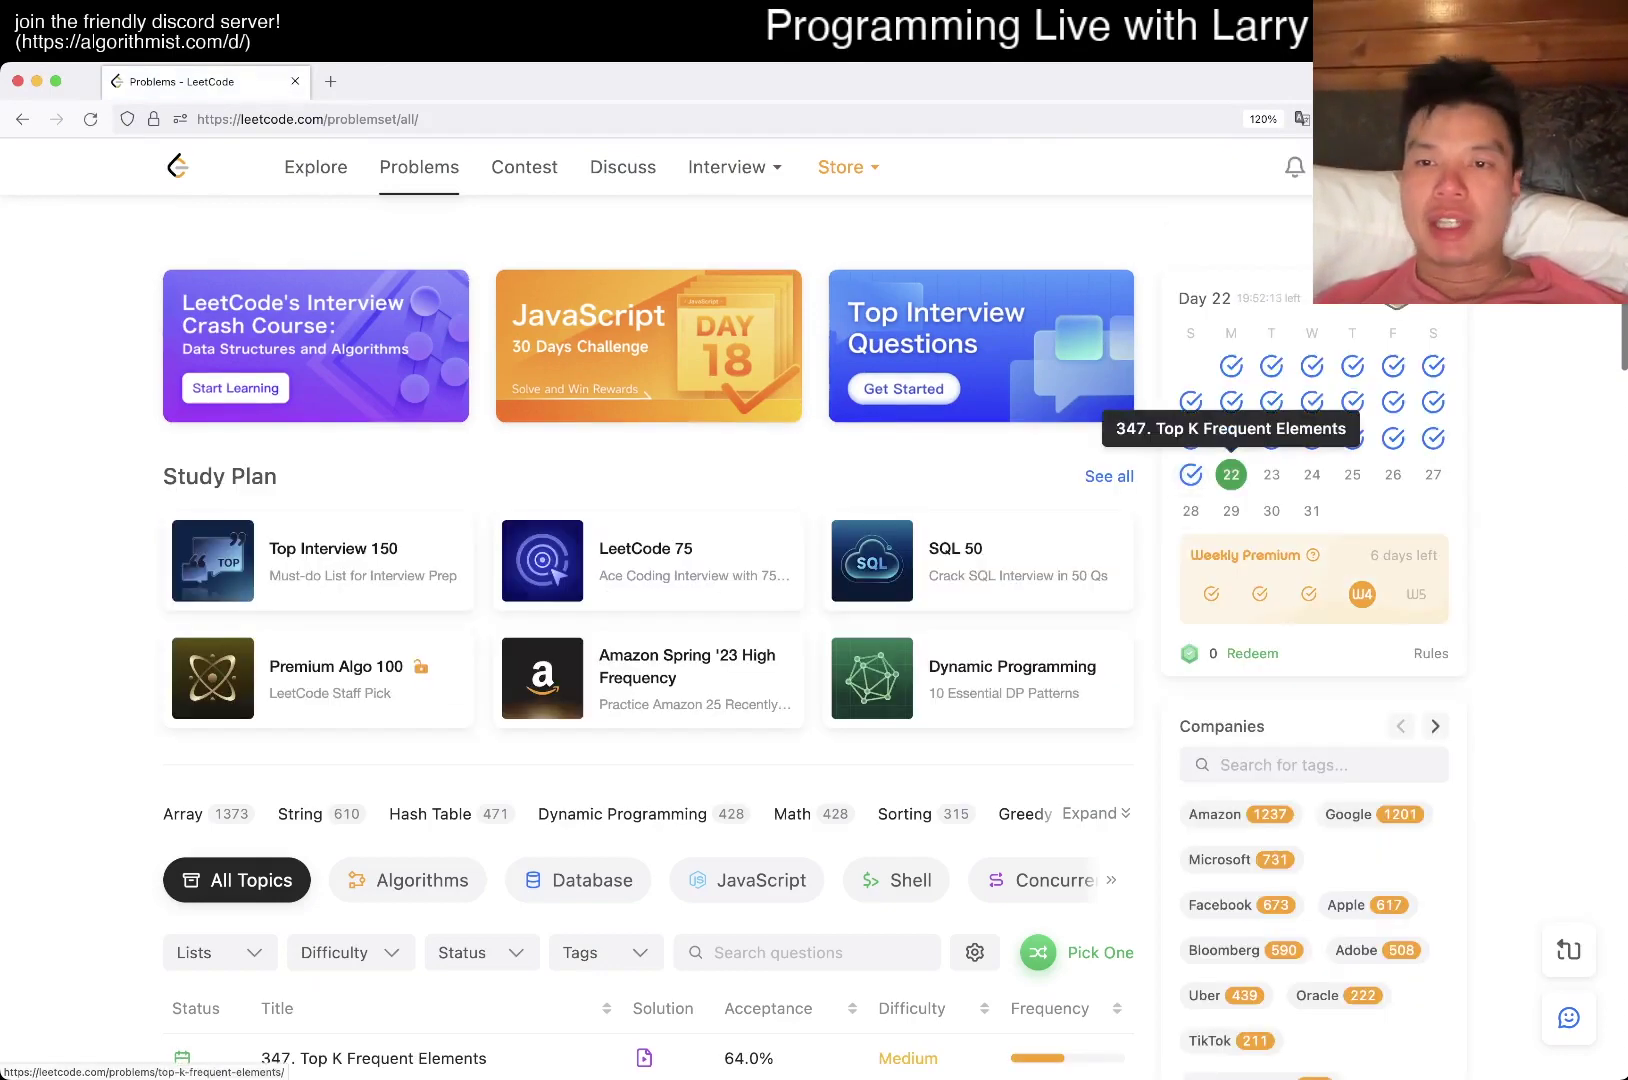
left_click(1230, 474)
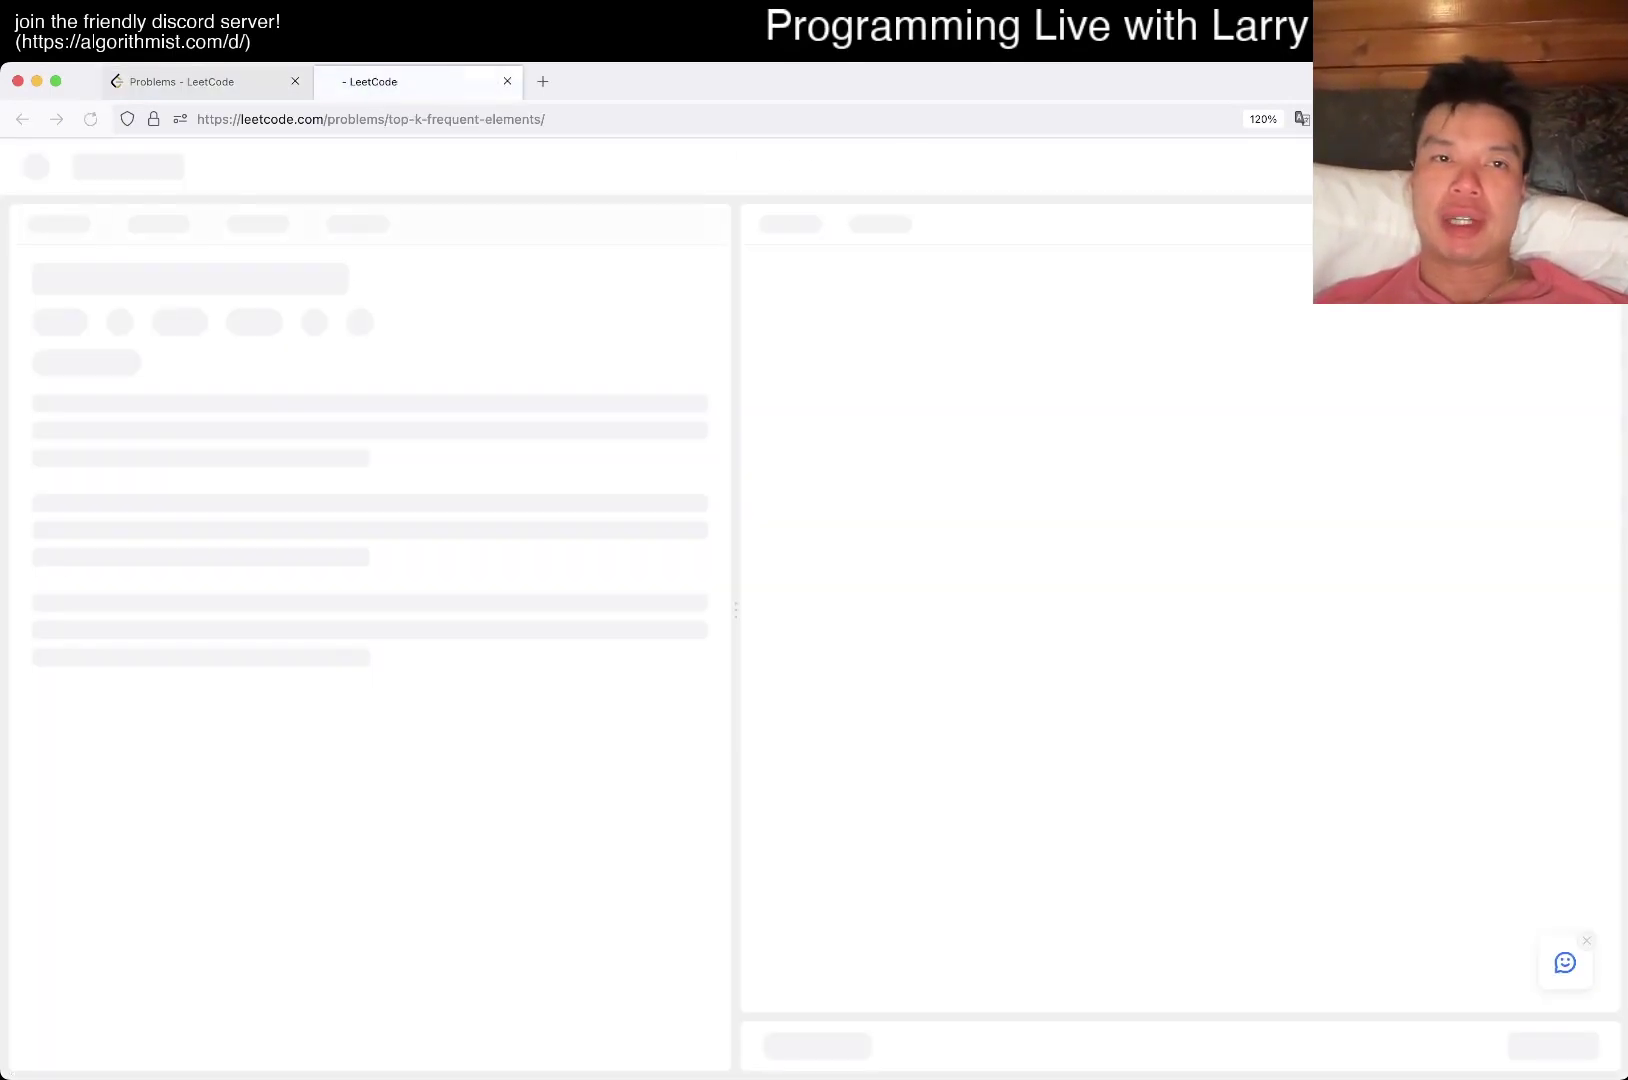
Collect the 10 LeetCoins 'Feeling Lucky?' bonus on the Contest page, then return to the problem tab.
left_click(197, 81)
left_click(524, 166)
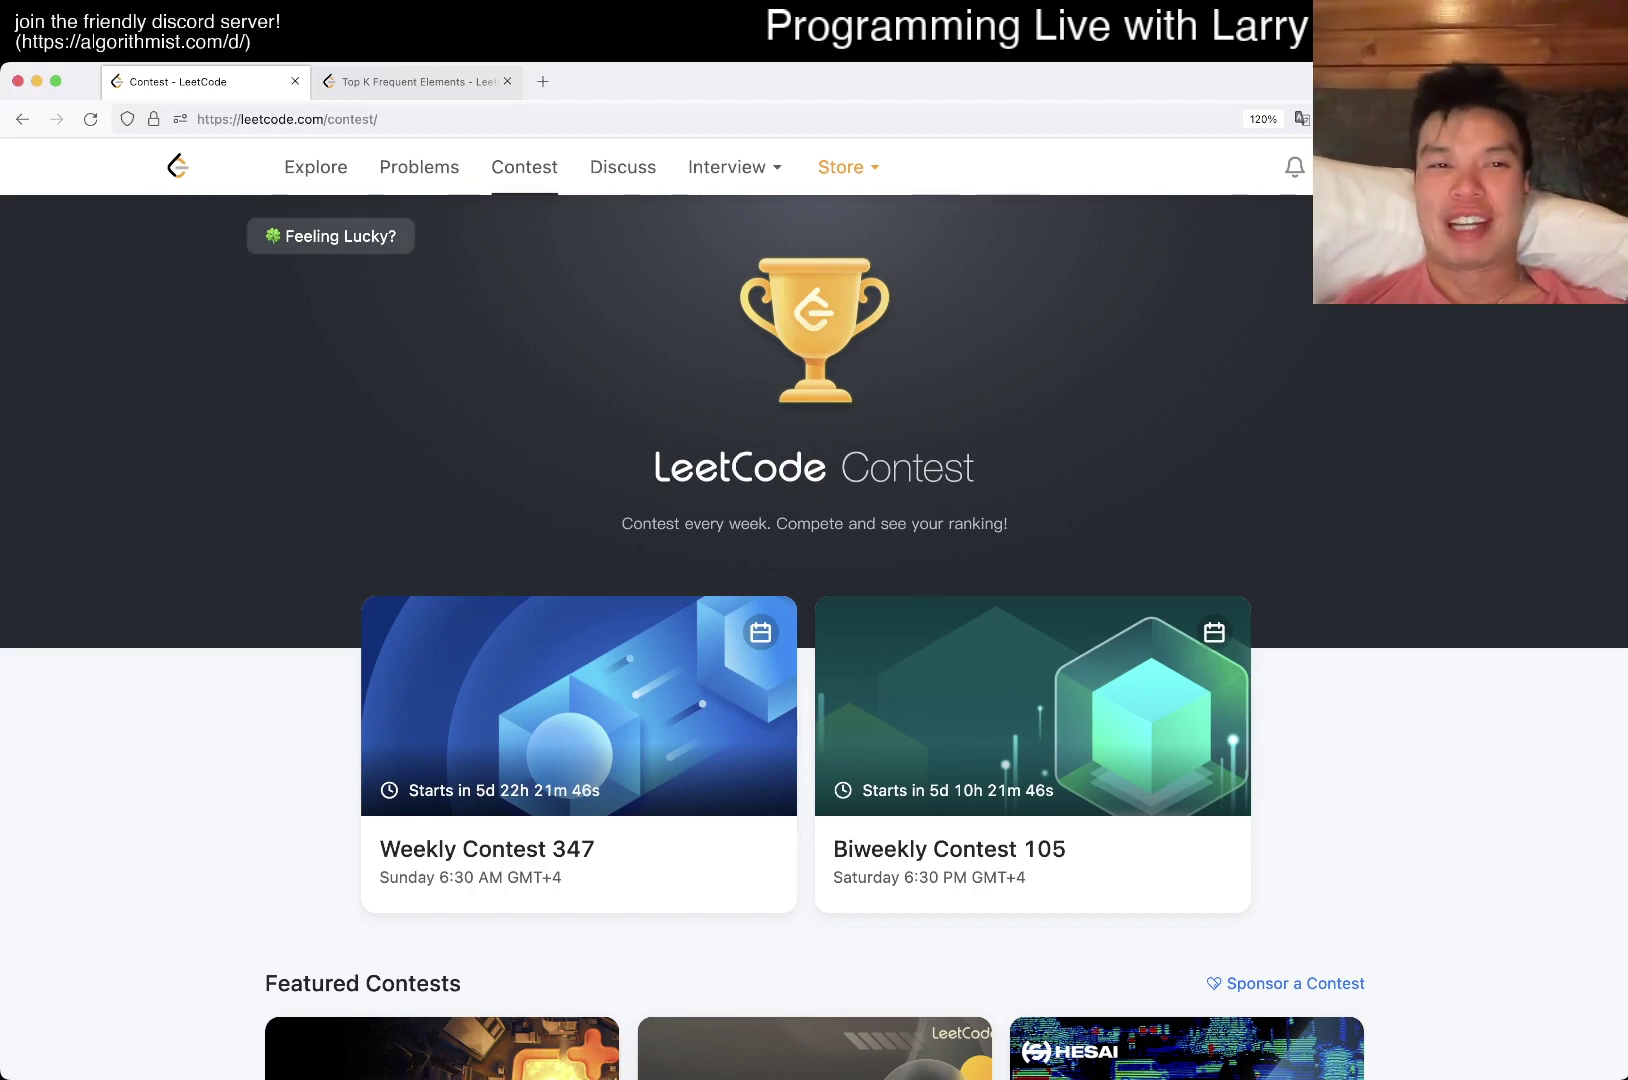
left_click(331, 235)
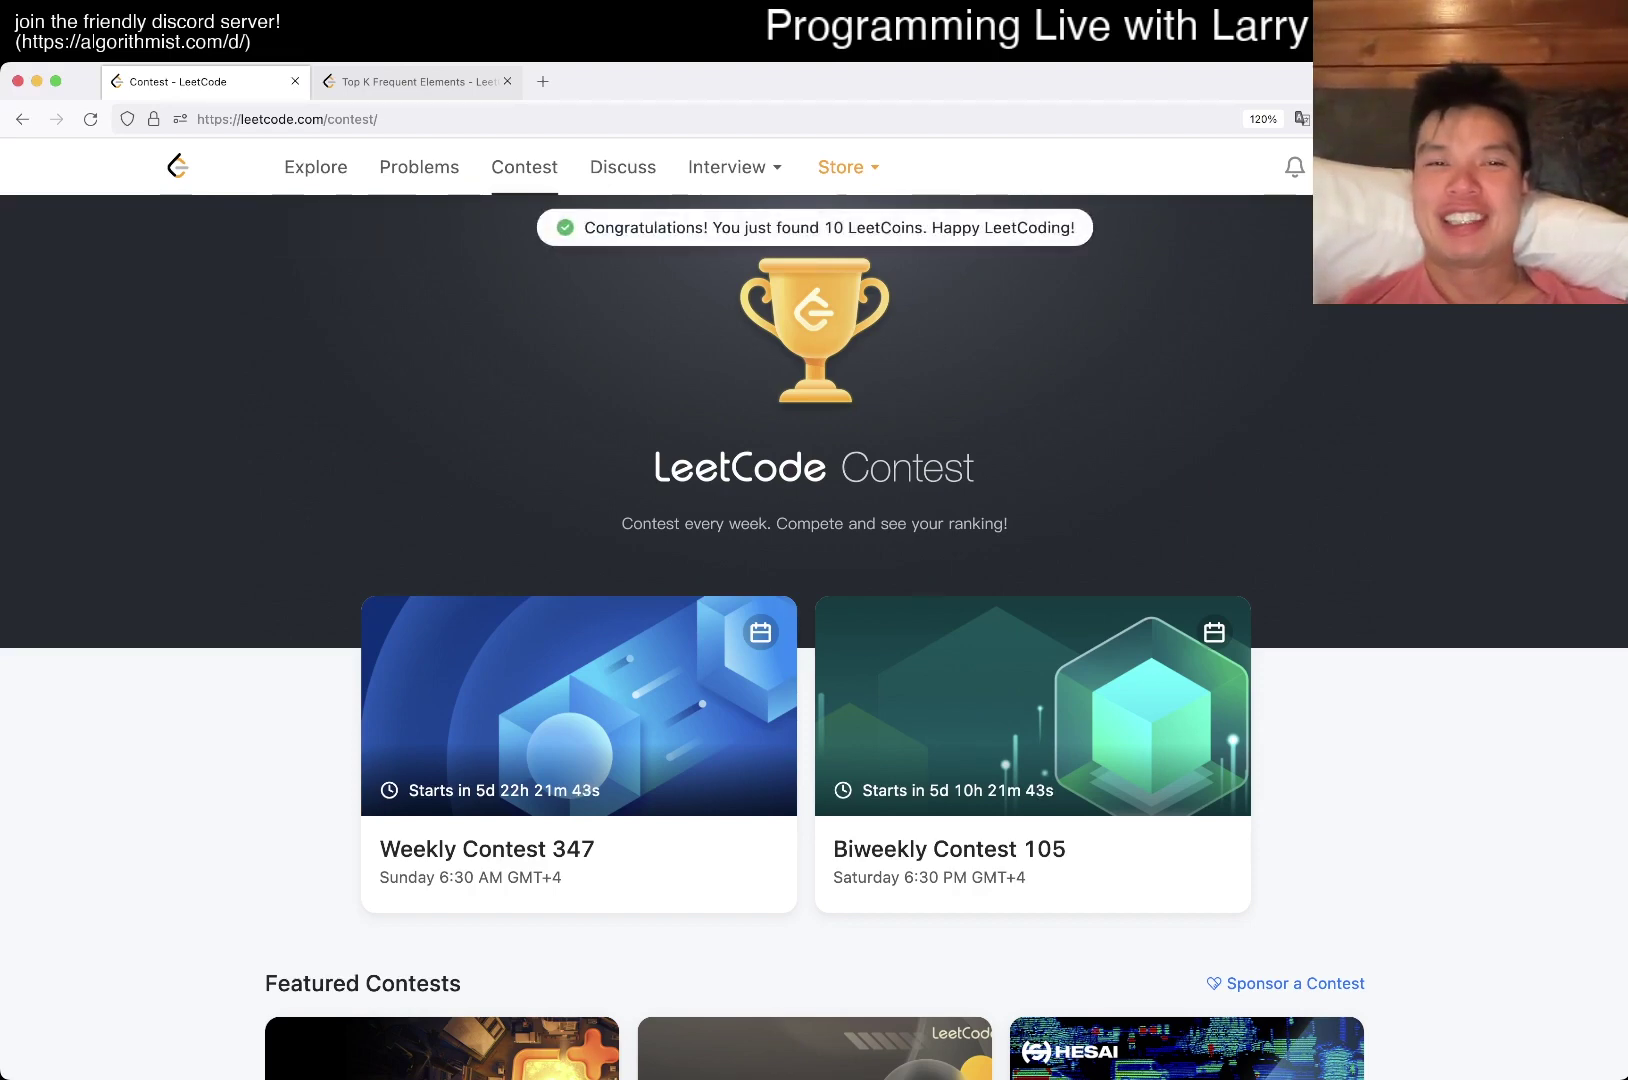
key("ctrl+Tab")
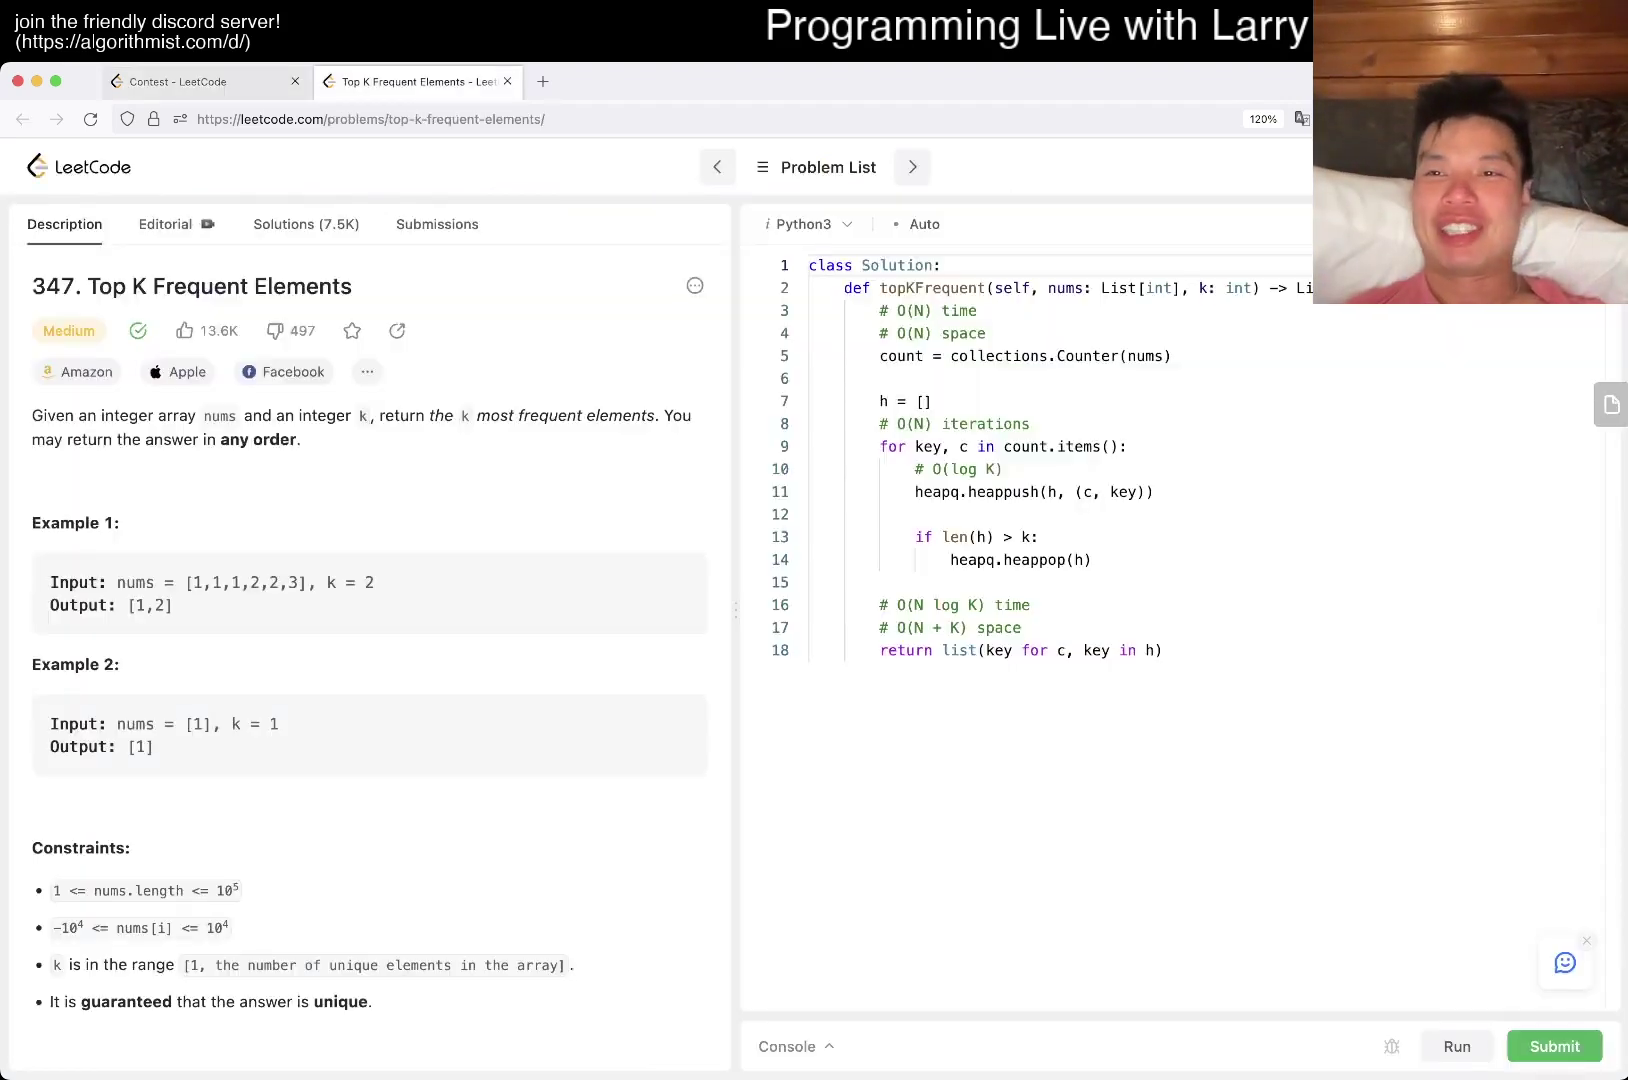
Reset the editor to the default Python3 topKFrequent code and place the cursor on line 3.
left_click(1581, 224)
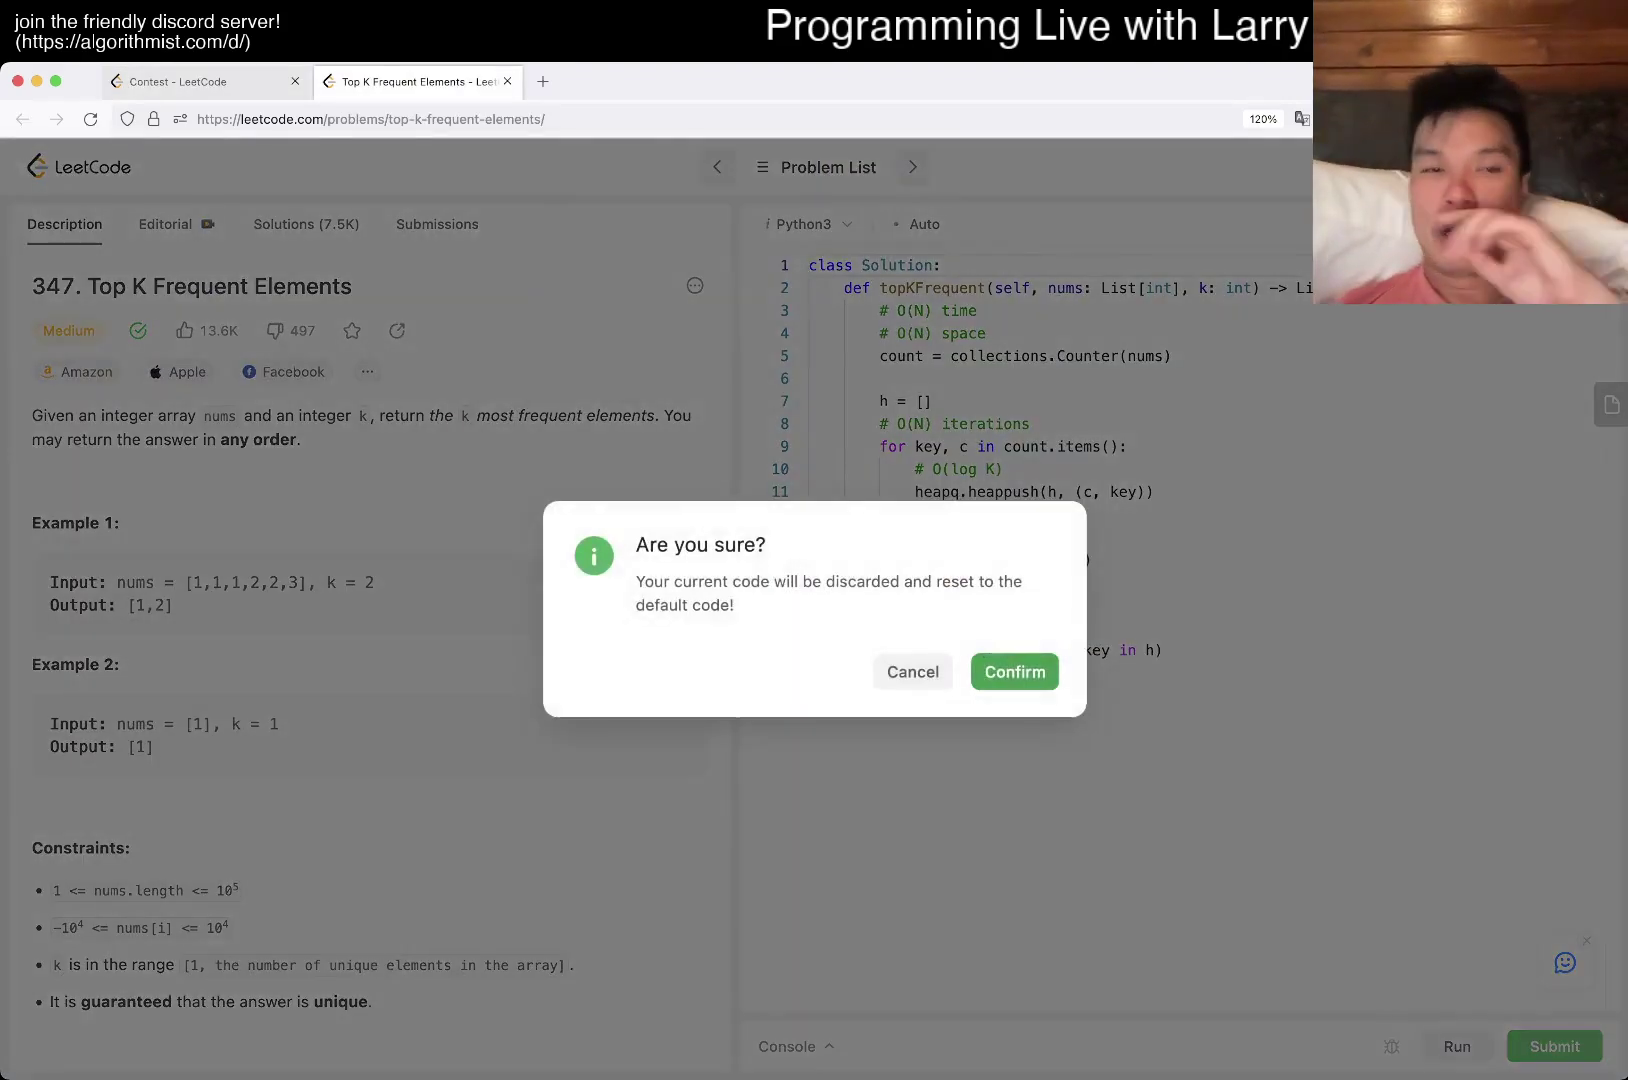
left_click(1014, 671)
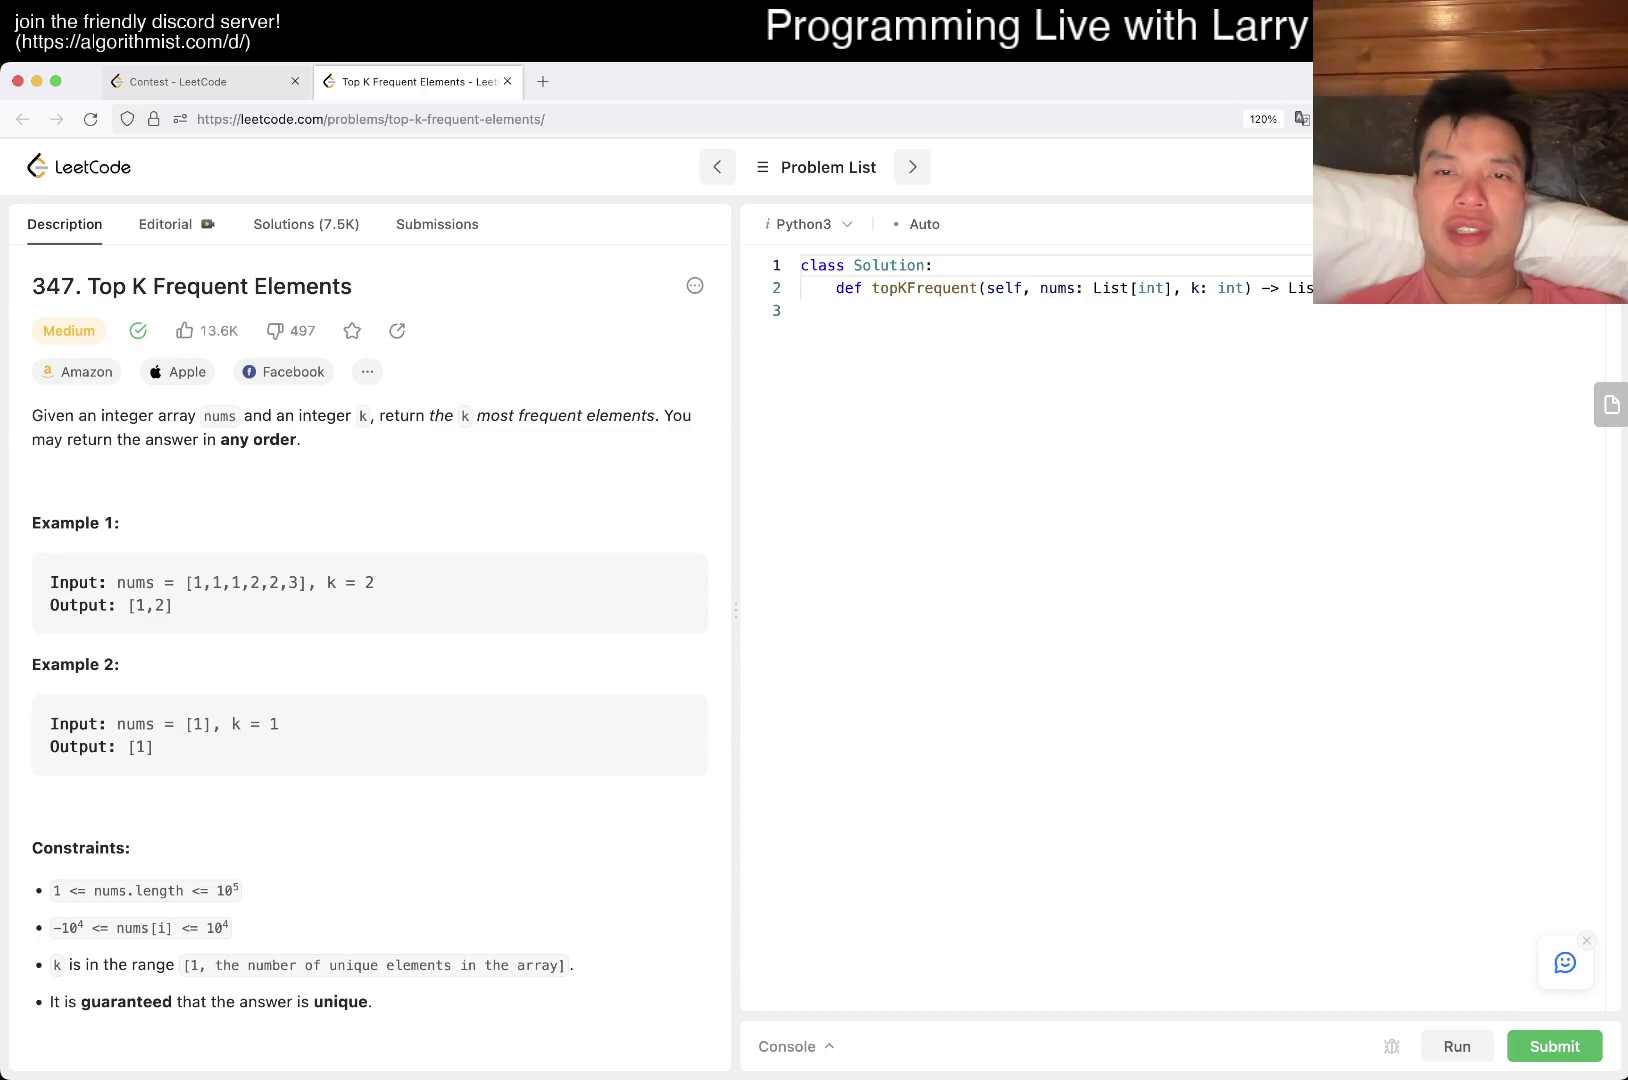
left_click(873, 310)
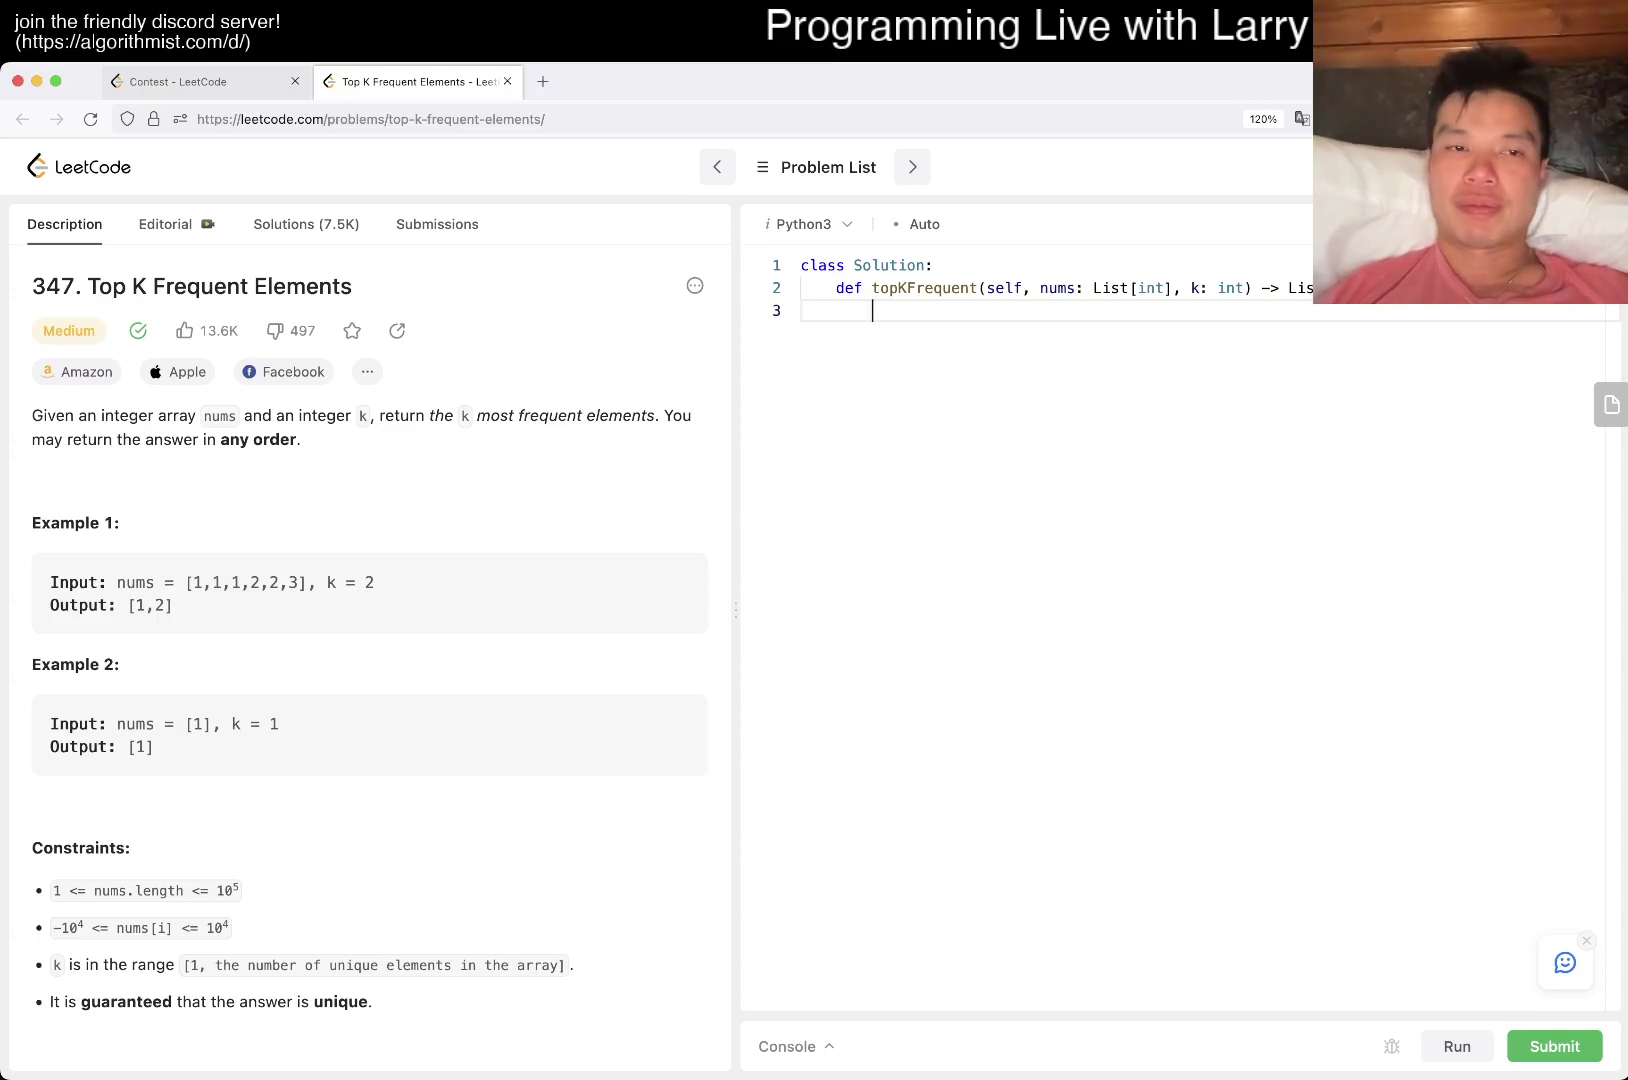
type("count = collections.Counter(nums")
Write count = collections.Counter(nums), h = [], and the for-loop header over the counted keys.
key("End")
key("Return")
key("Return")
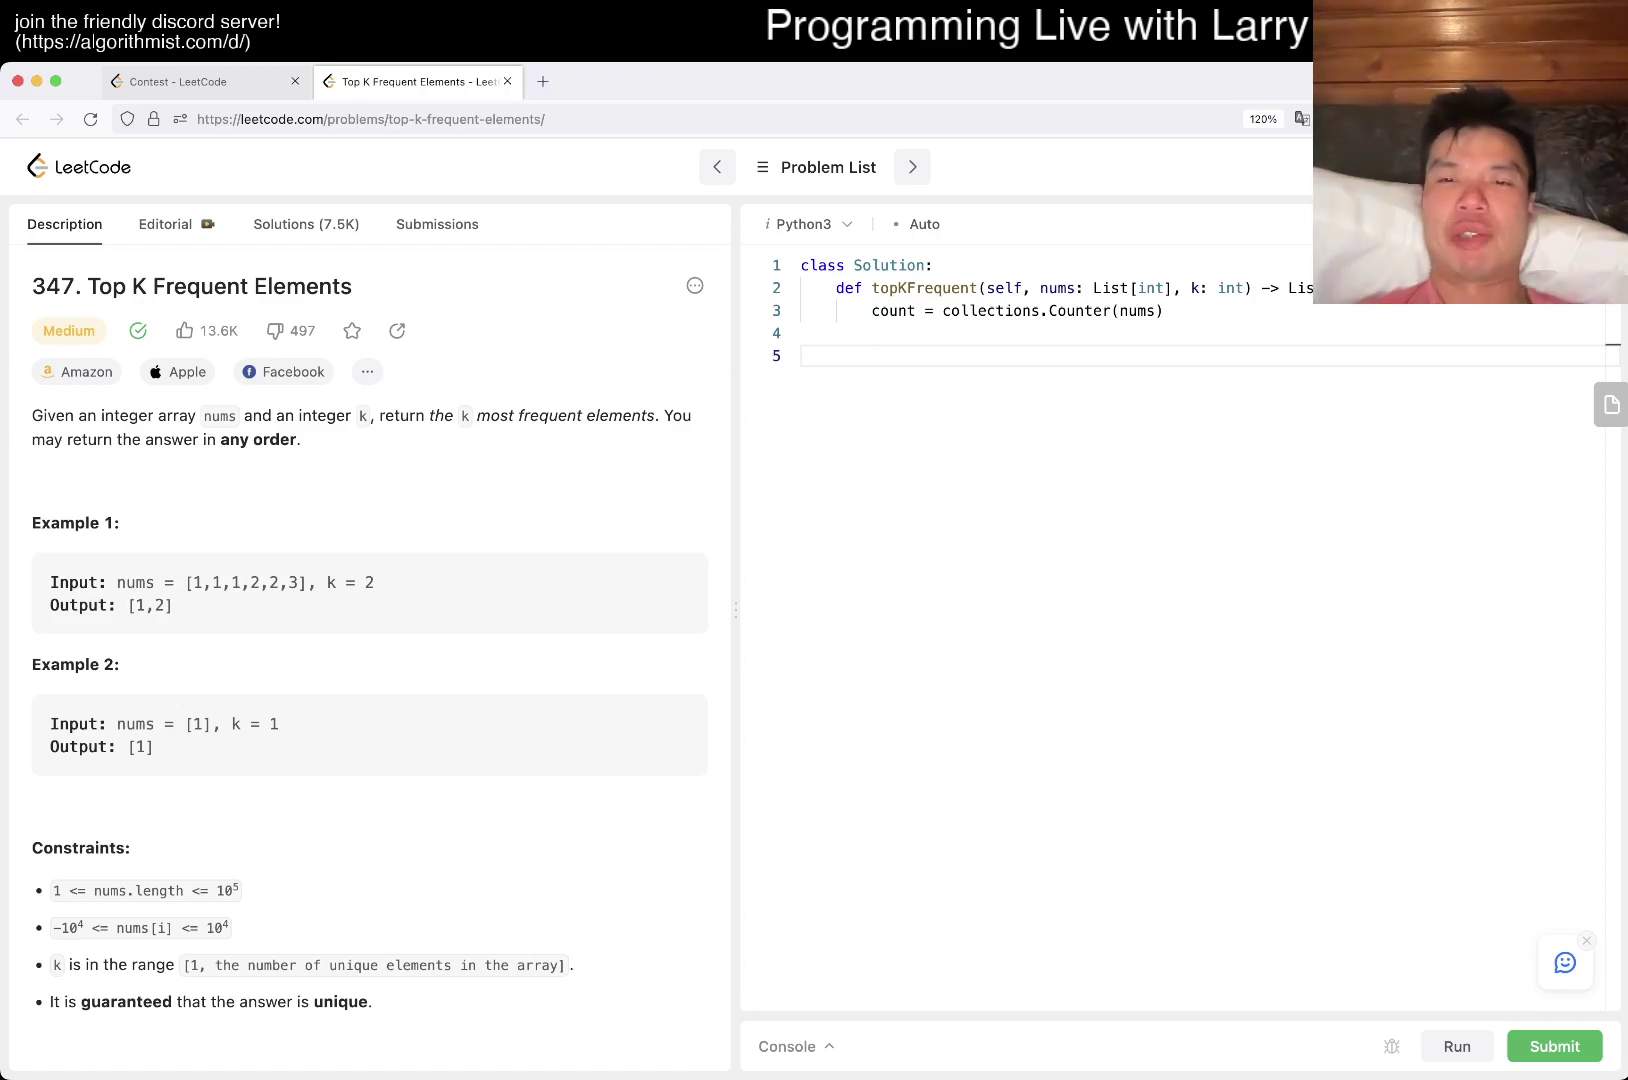
type("for key in nu")
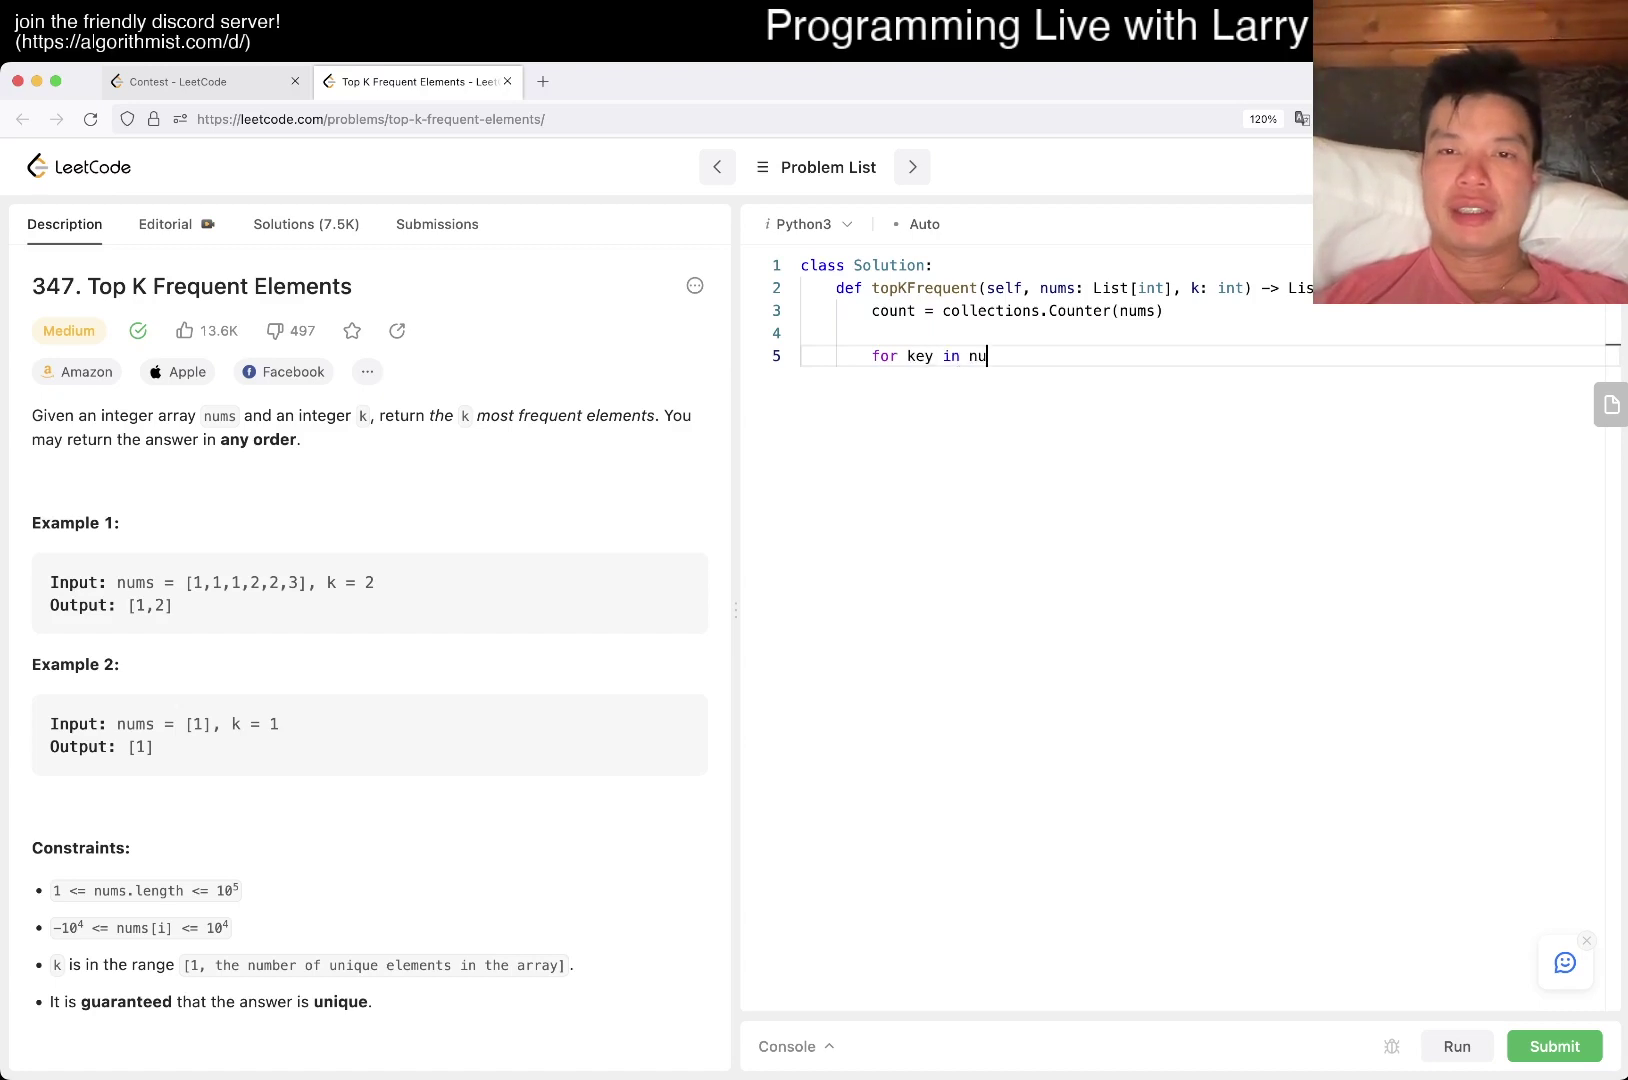
type("count.keys():")
key("Return")
key("Up")
key("Up")
key("Return")
type("h =")
key("BackSpace")
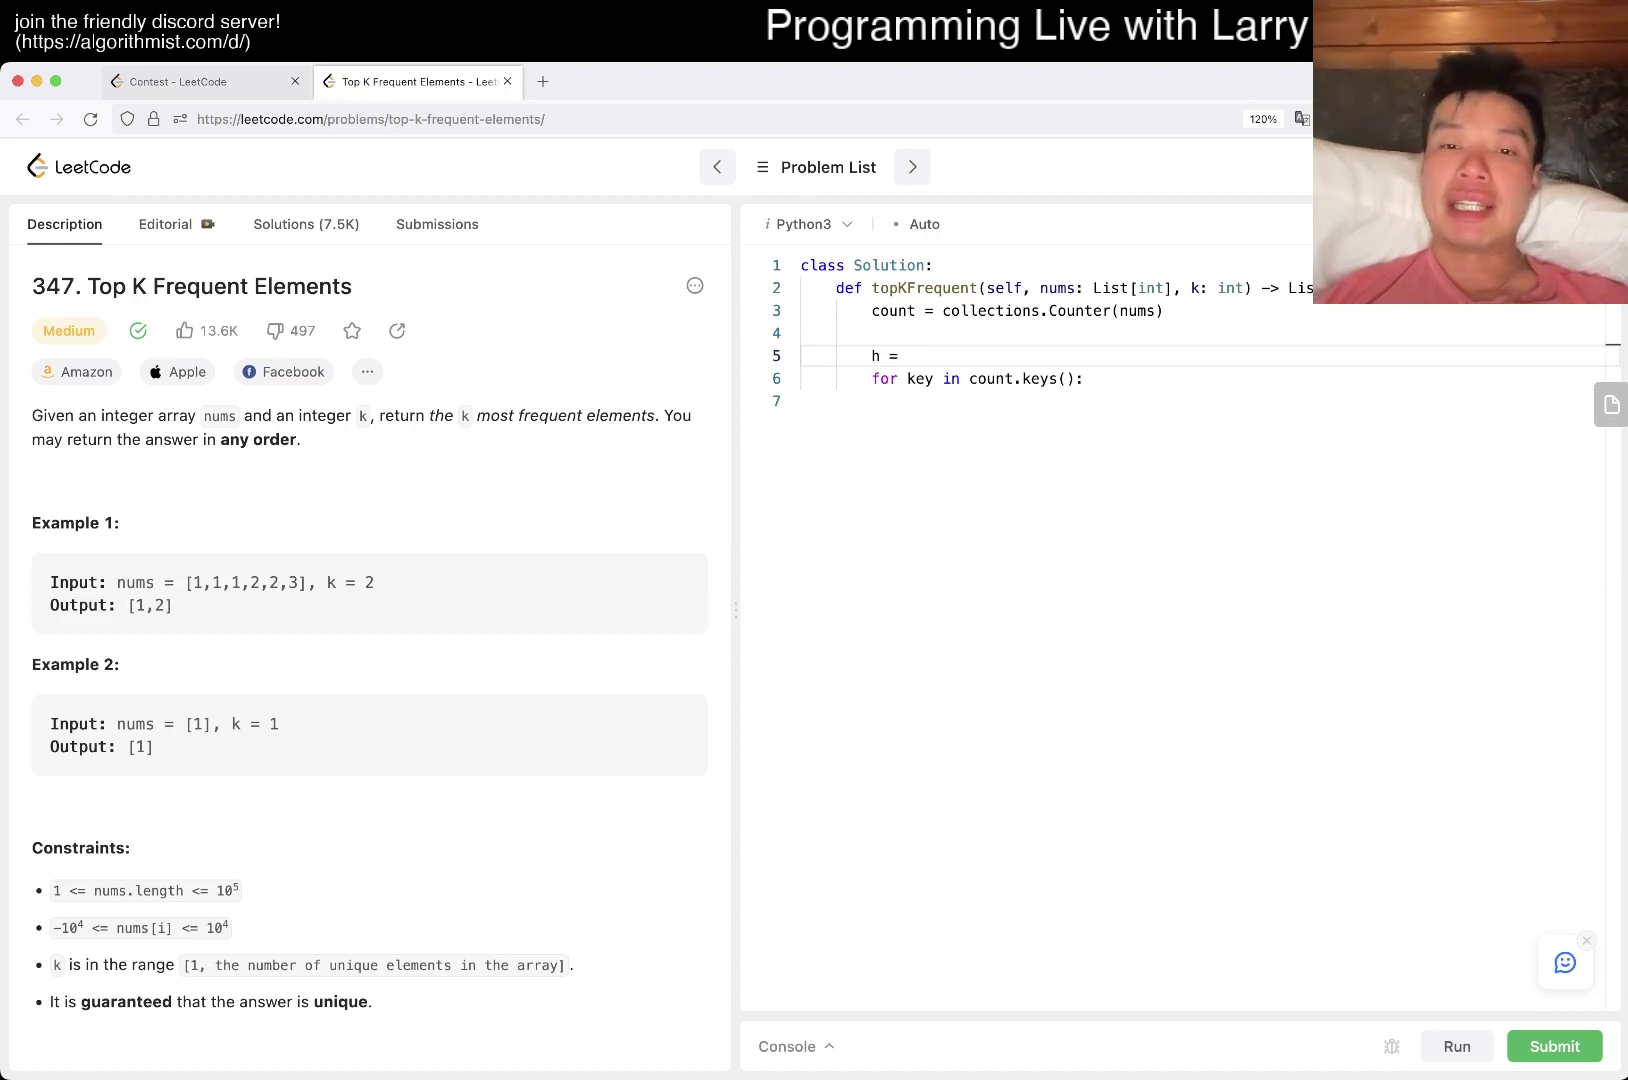
type("[]")
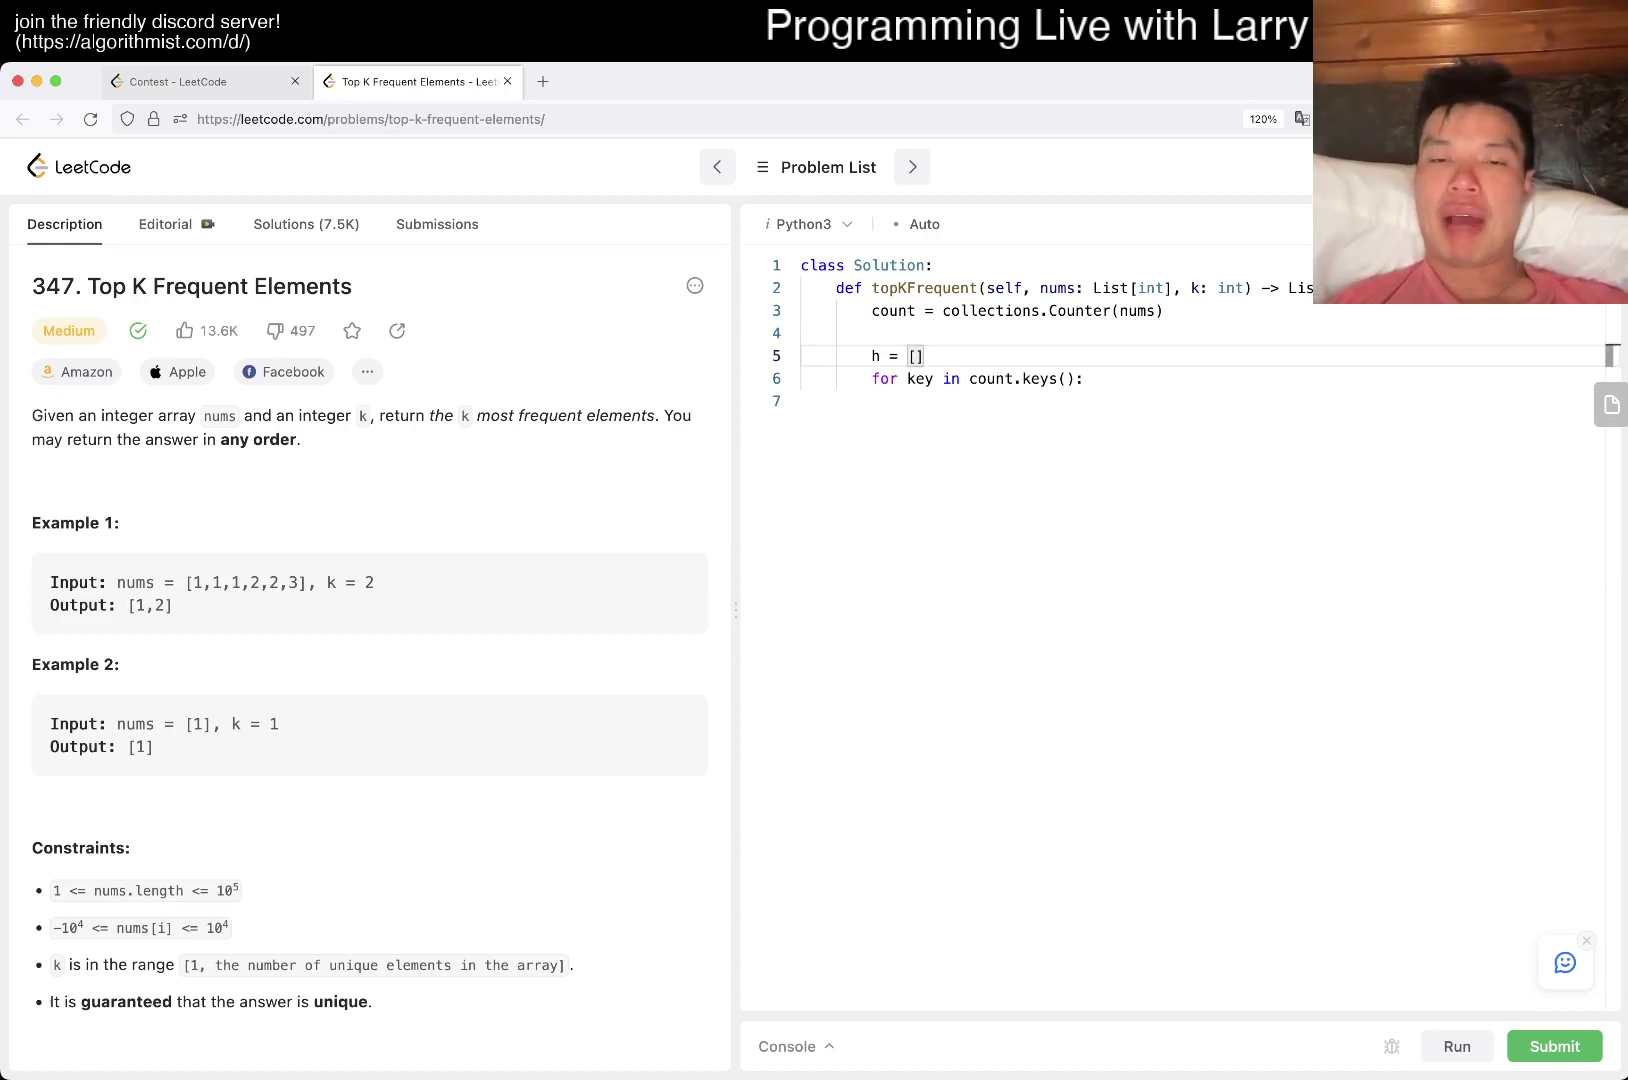
Add the loop body heapq.heappush(h, (-count[key], key)) and a blank line before the loop.
key("Down")
key("End")
key("Return")
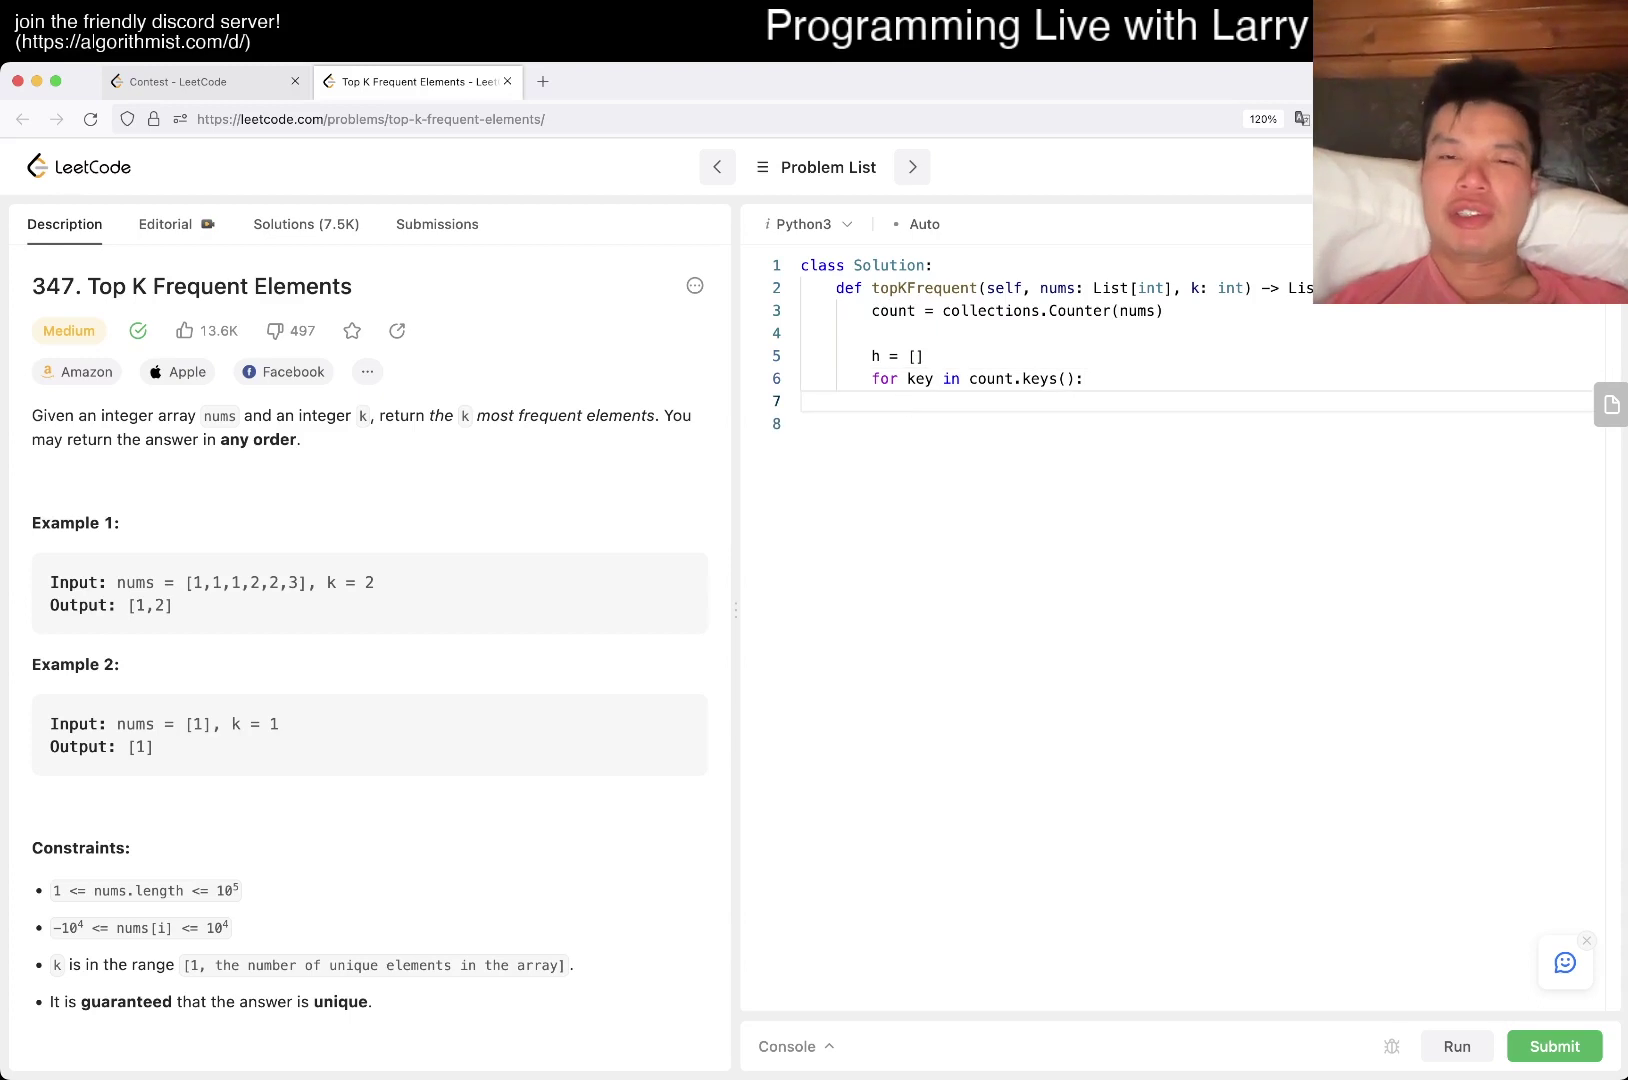
type("eapq.heappush(h, (-")
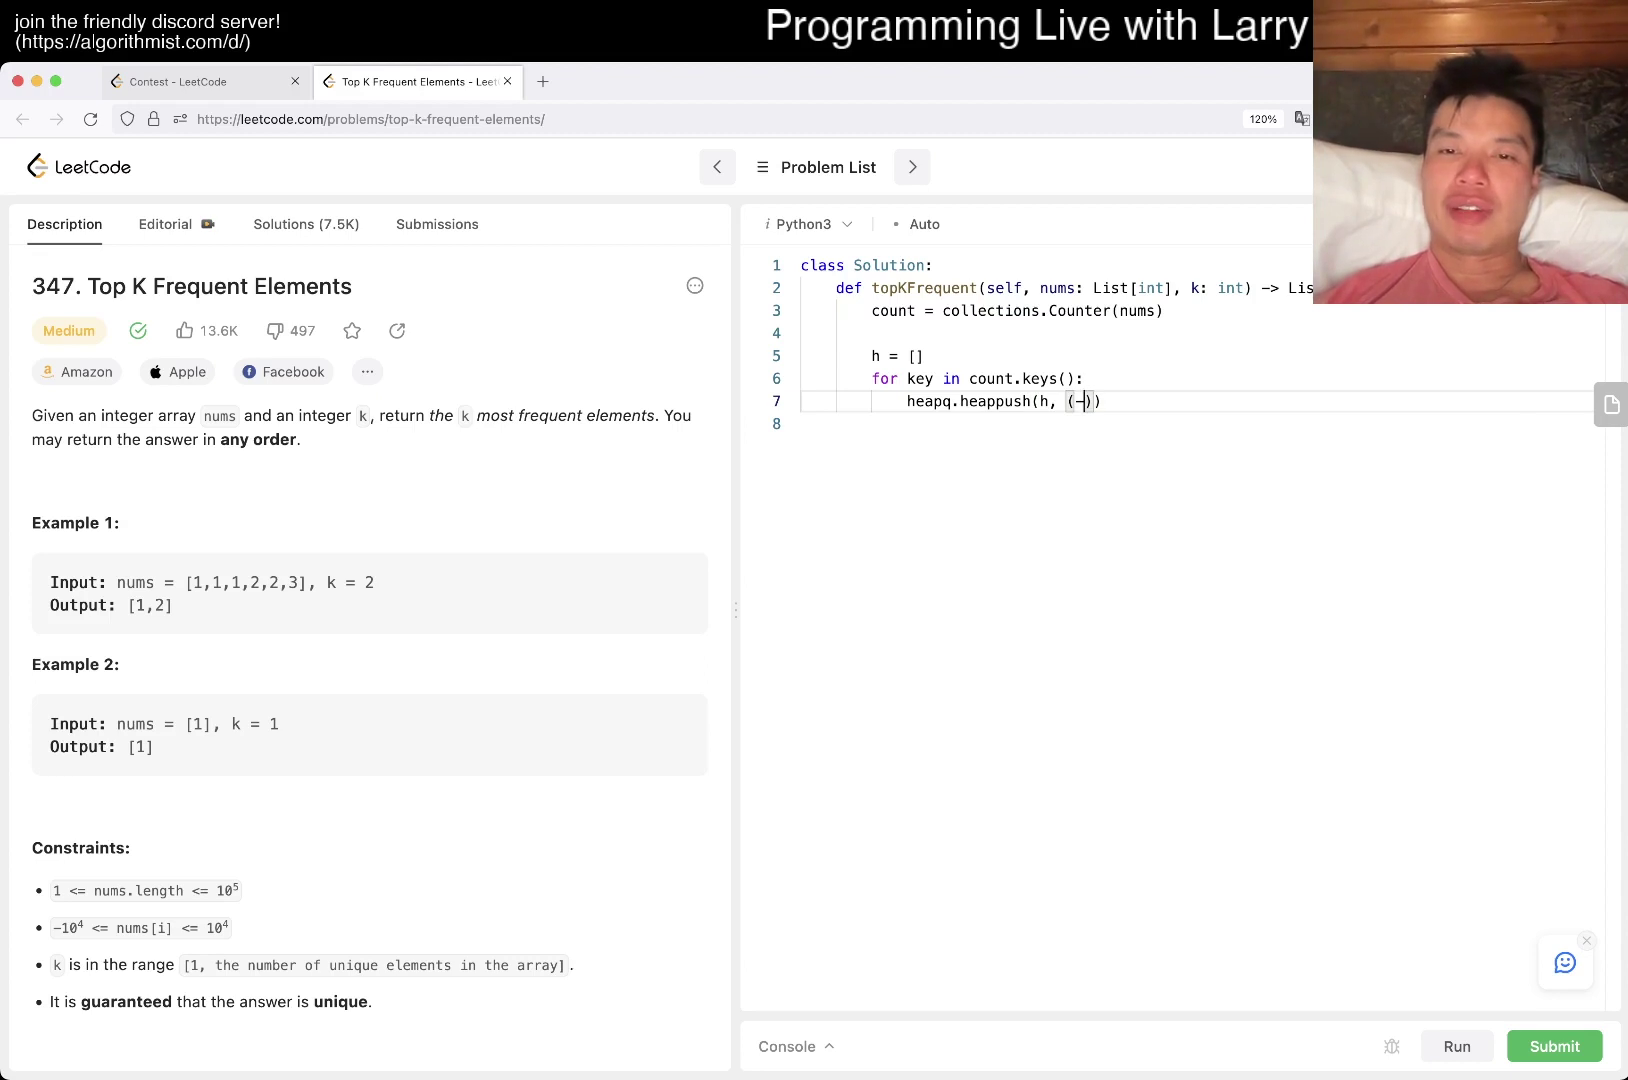
type("count[key], key")
key("End")
key("Return")
key("Return")
key("BackSpace")
key("Up")
key("Up")
key("Up")
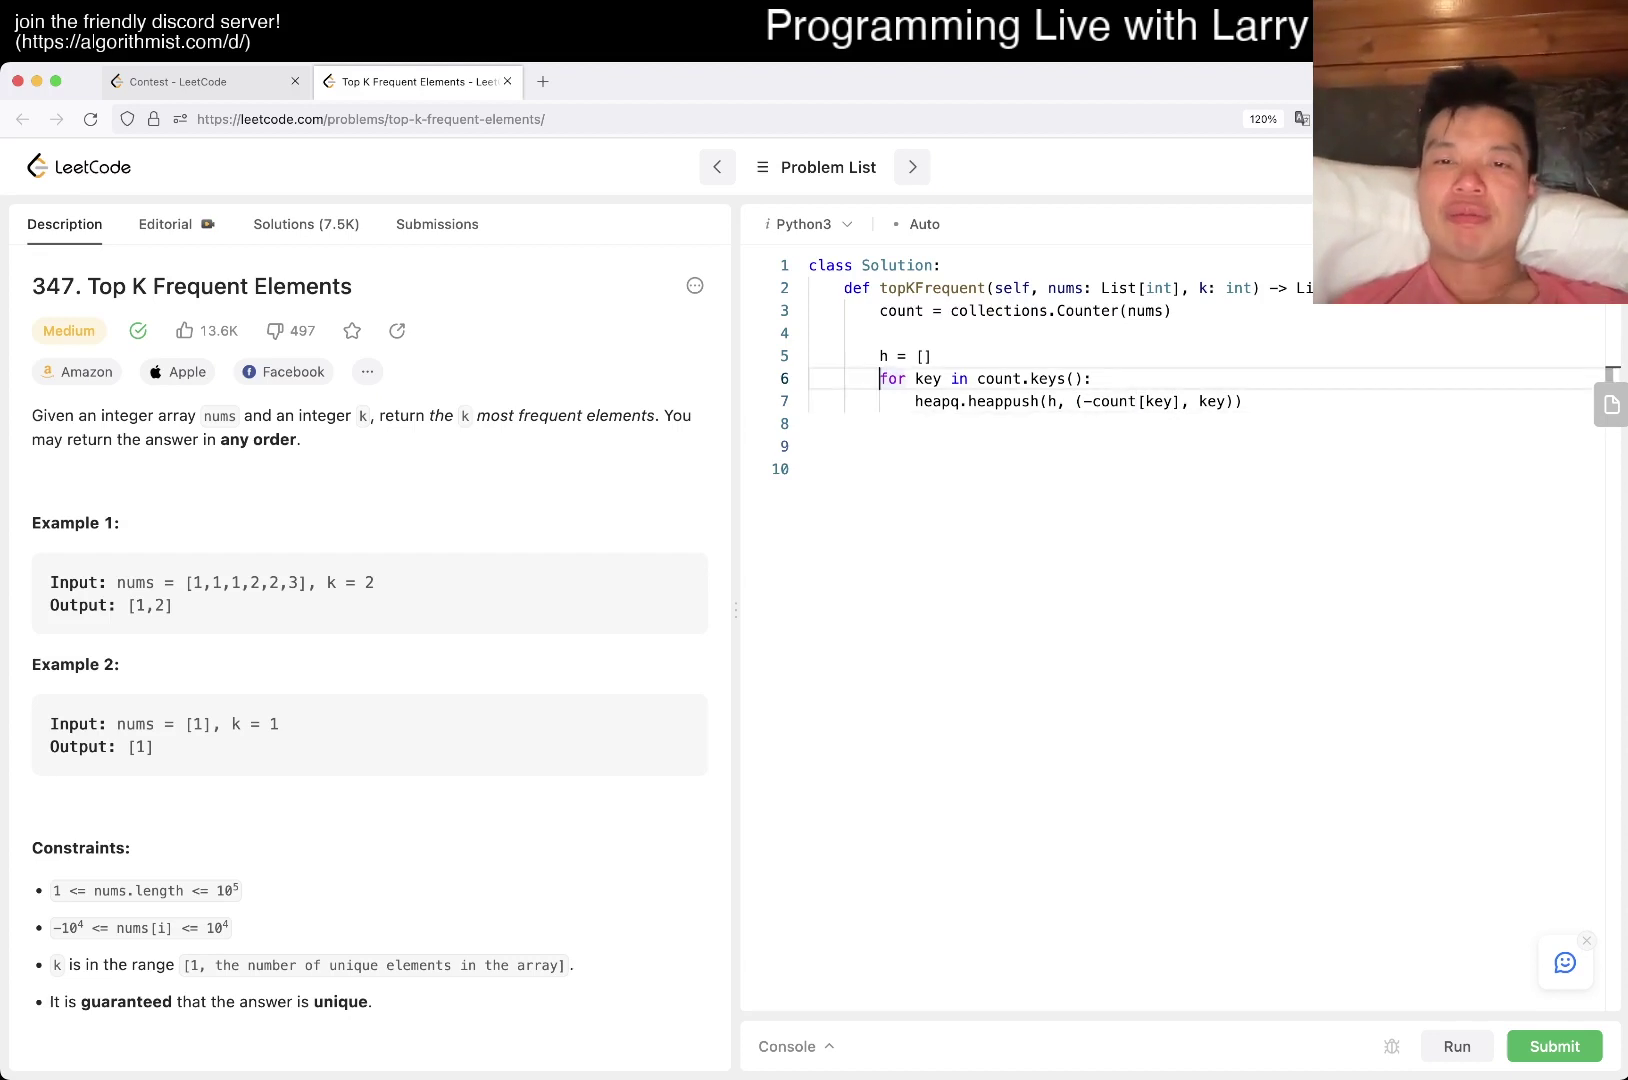
key("Up")
key("End")
key("Return")
key("BackSpace")
key("BackSpace")
key("Down")
key("Down")
key("Down")
key("Down")
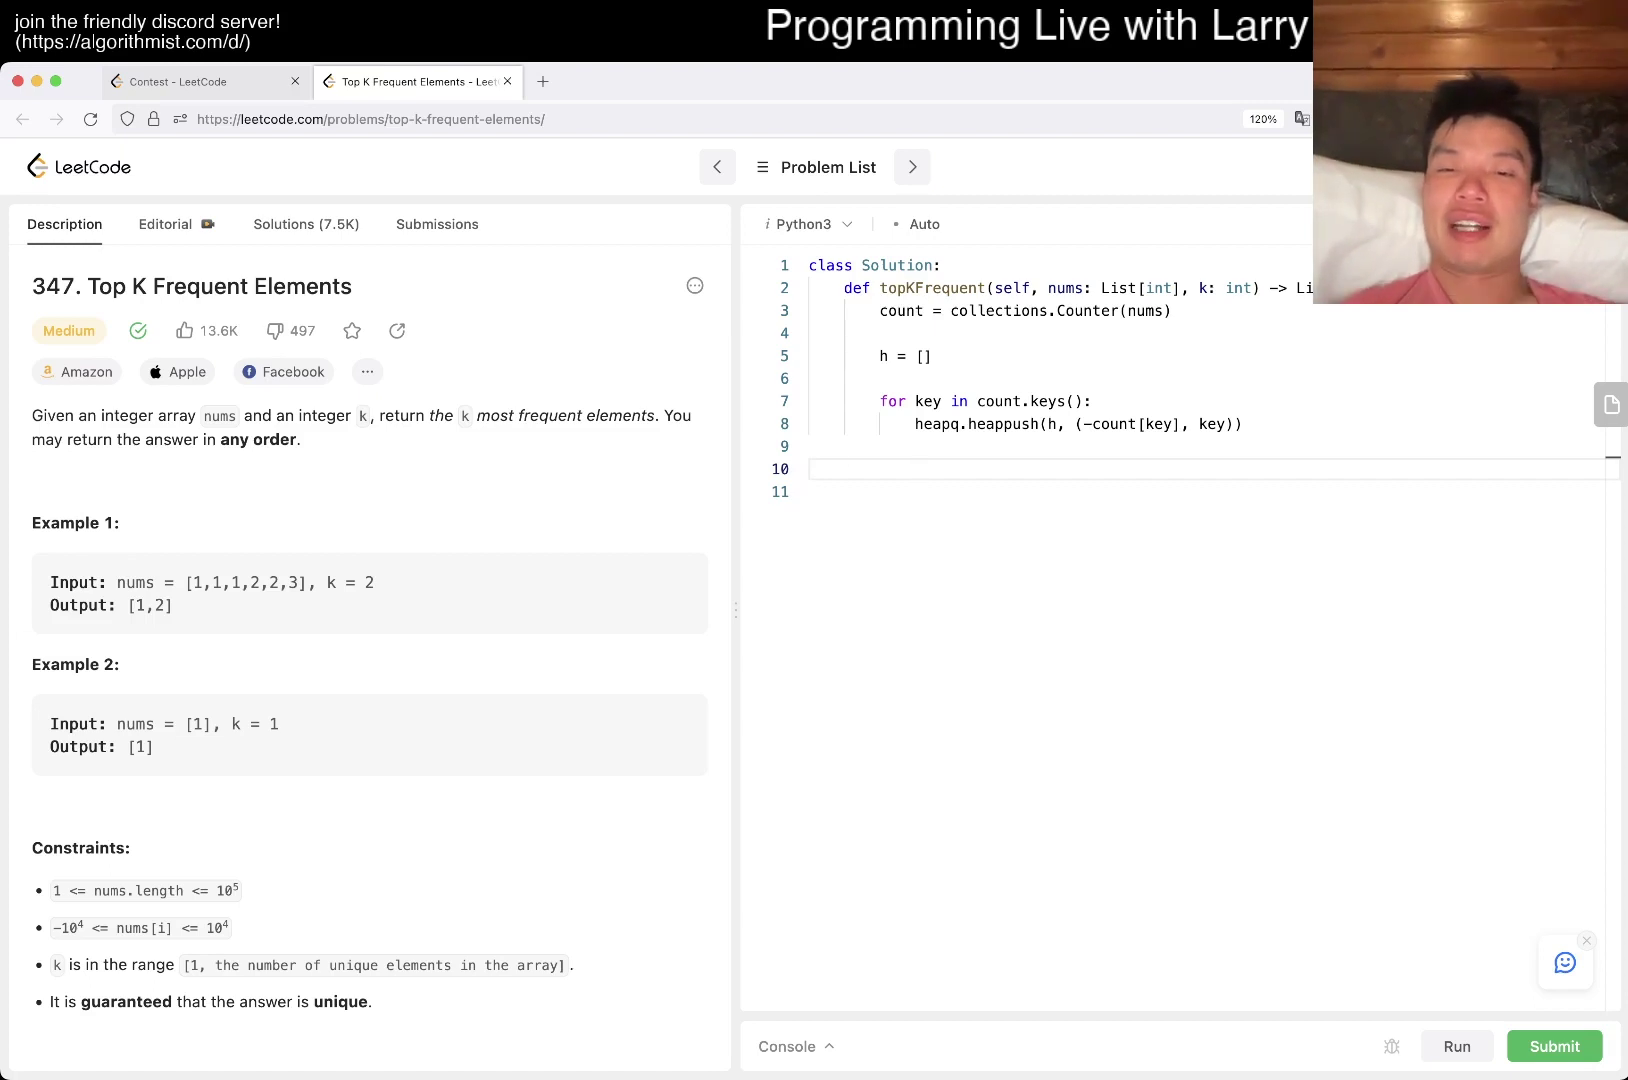
type("while len(h)")
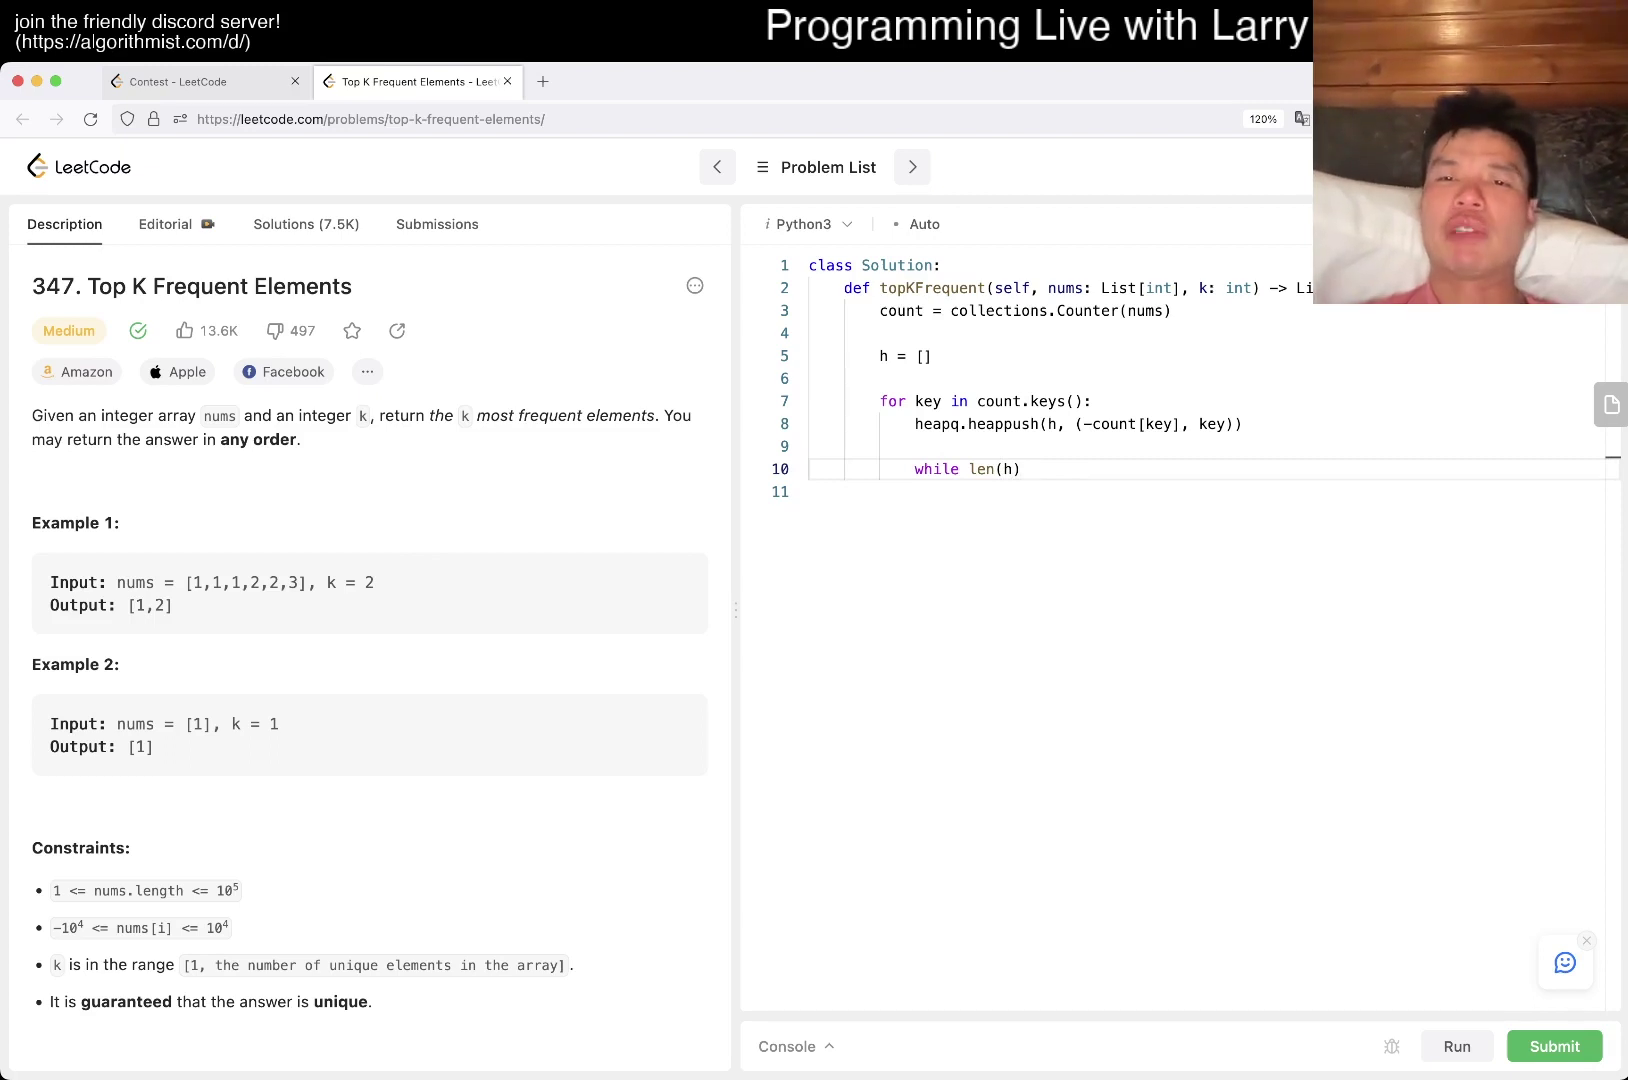
Remove the minus sign from the count in the heappush call.
key("Up")
key("Up")
key("Right")
key("Right")
key("Right")
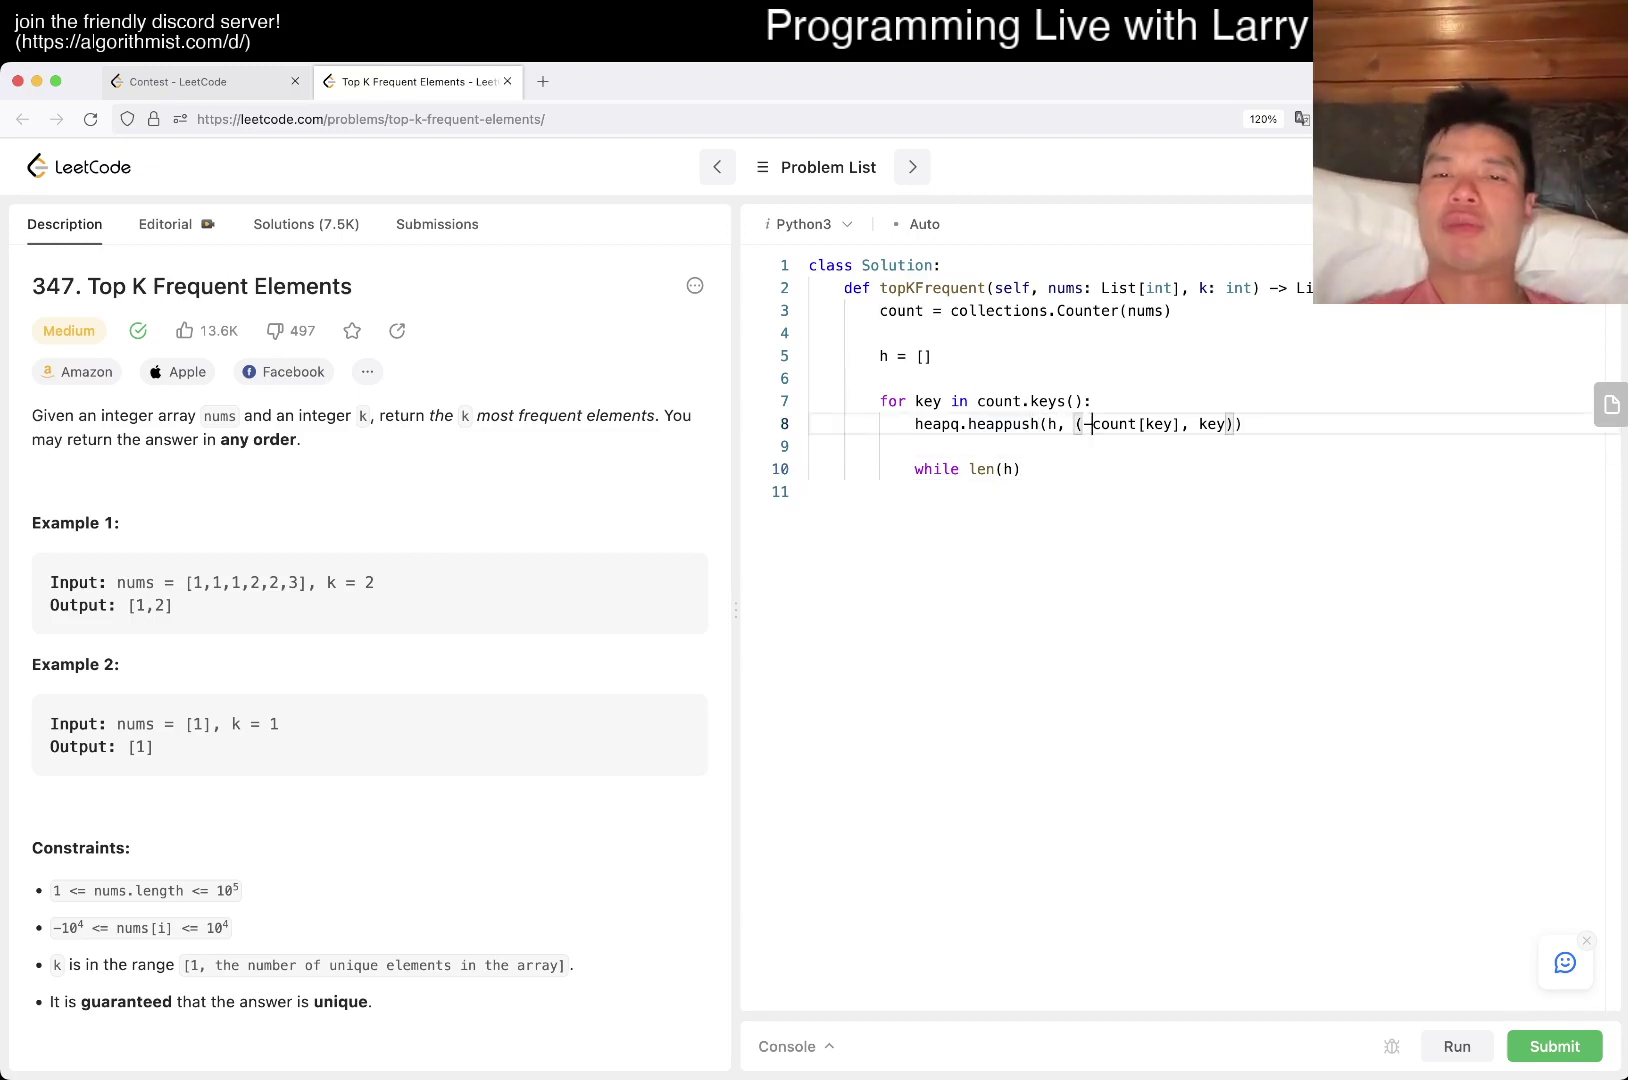
key("Delete")
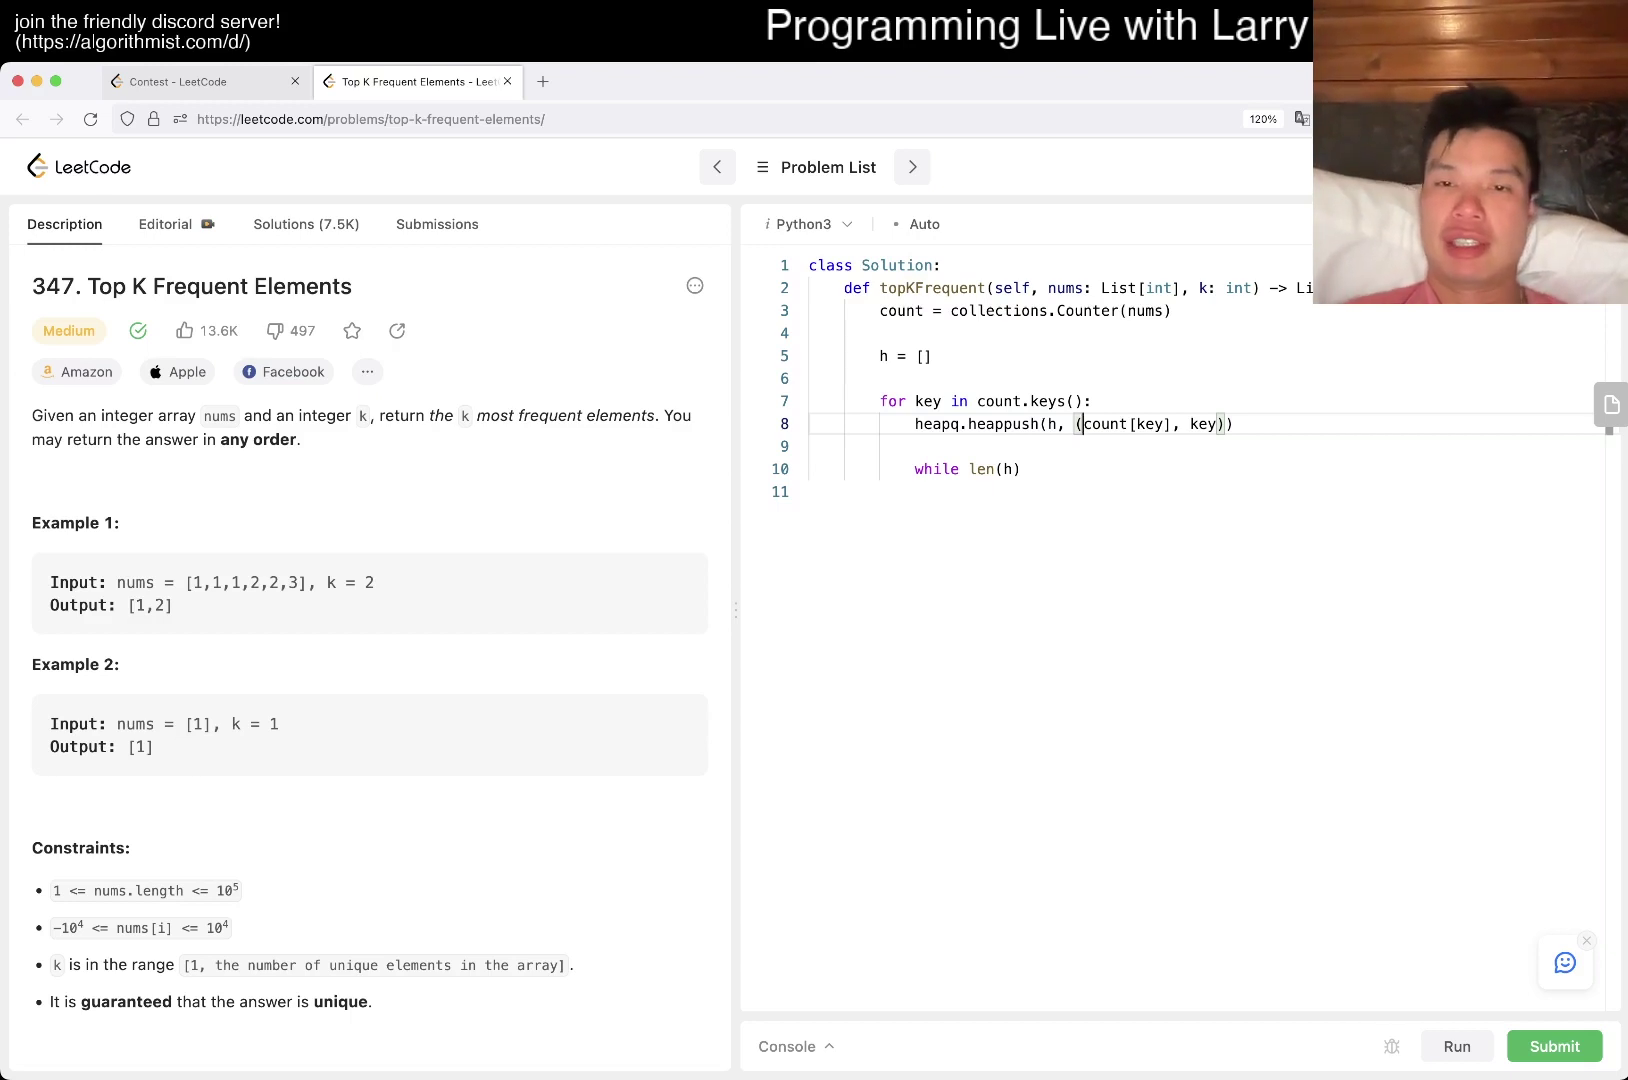
Write 'while len(h) > k: heapq.heappop(h)' and 'return h', then run the example tests.
key("Down")
key("Down")
key("Down")
key("Up")
key("shift+End")
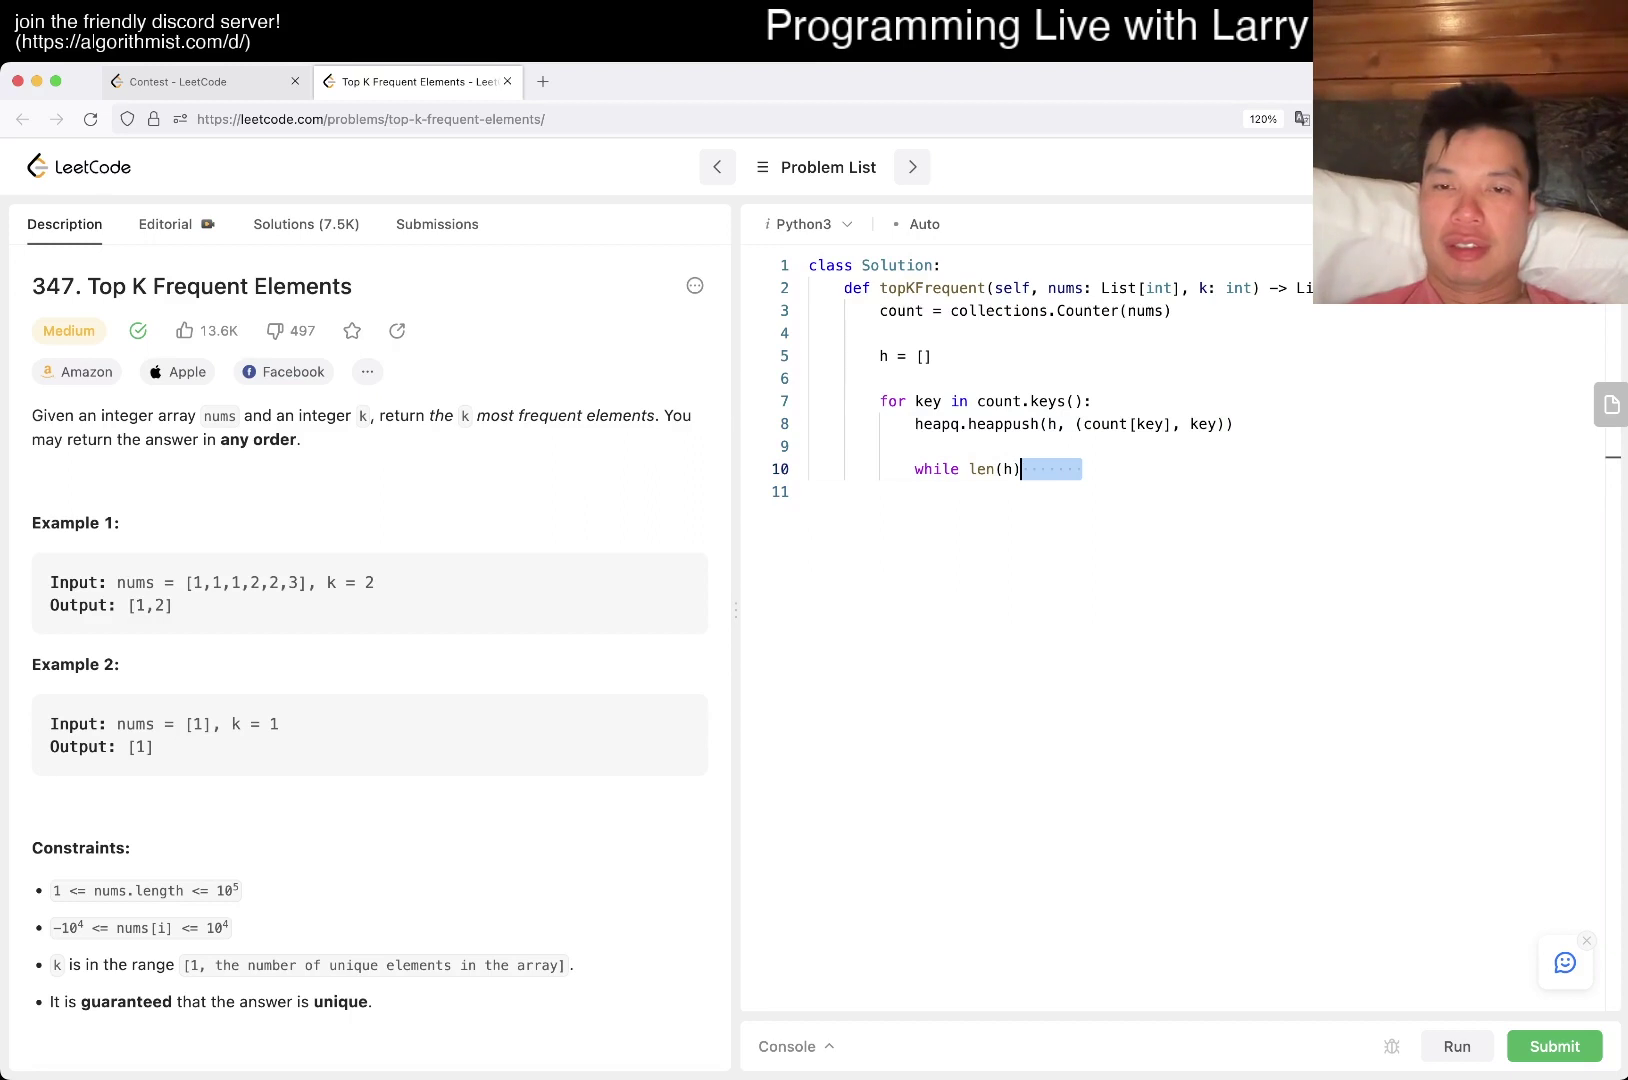
type("> k:")
key("Return")
type("heapq.heapppo")
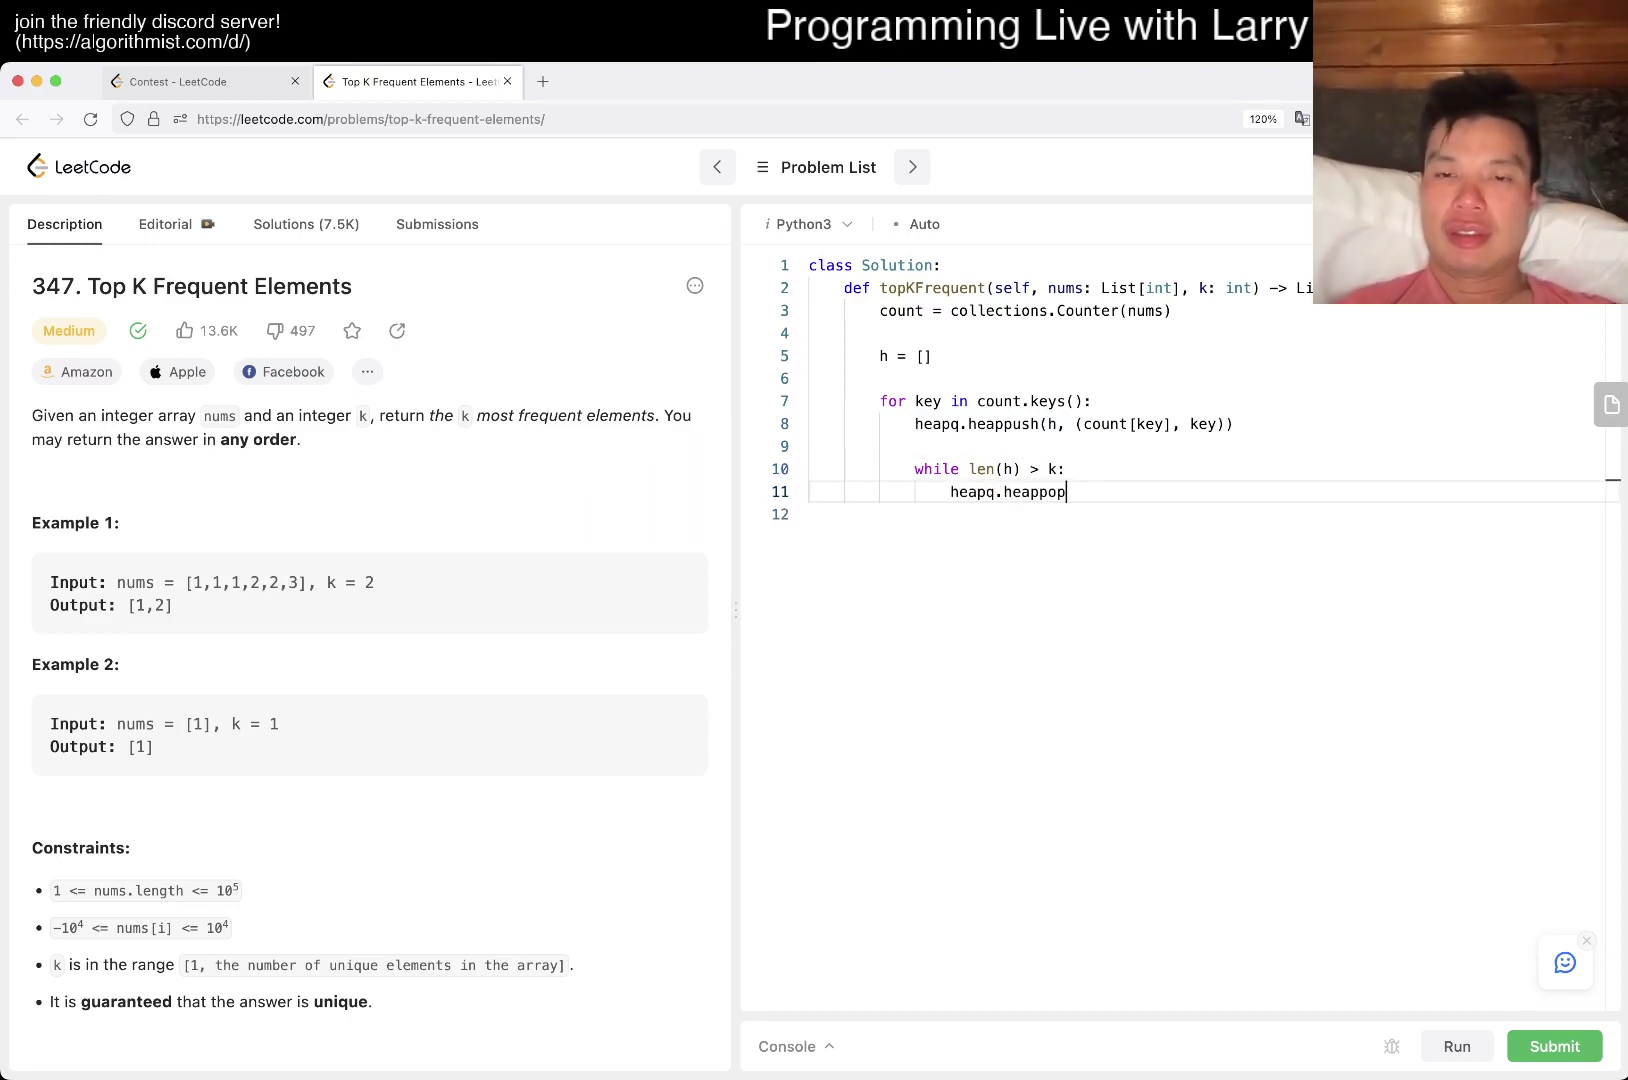
type("p(h)")
key("Return")
key("Return")
key("BackSpace")
key("BackSpace")
type("an")
key("BackSpace")
type("return h")
key("ctrl+apostrophe")
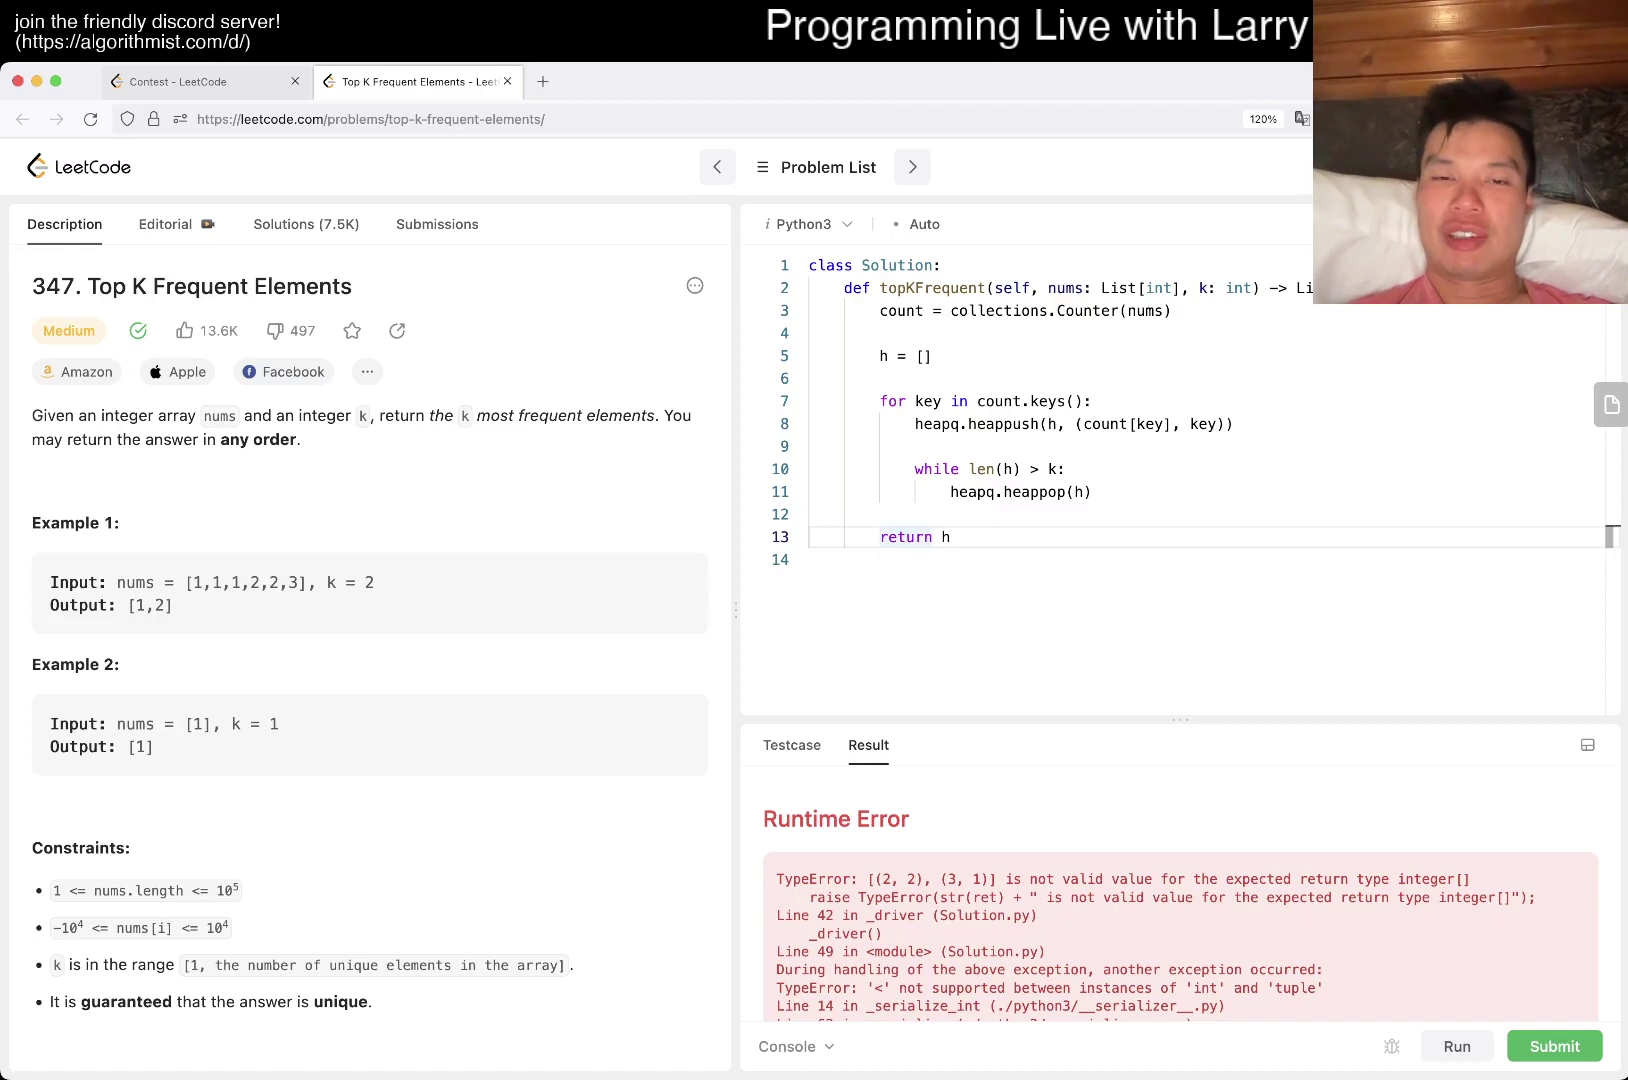
type("[")
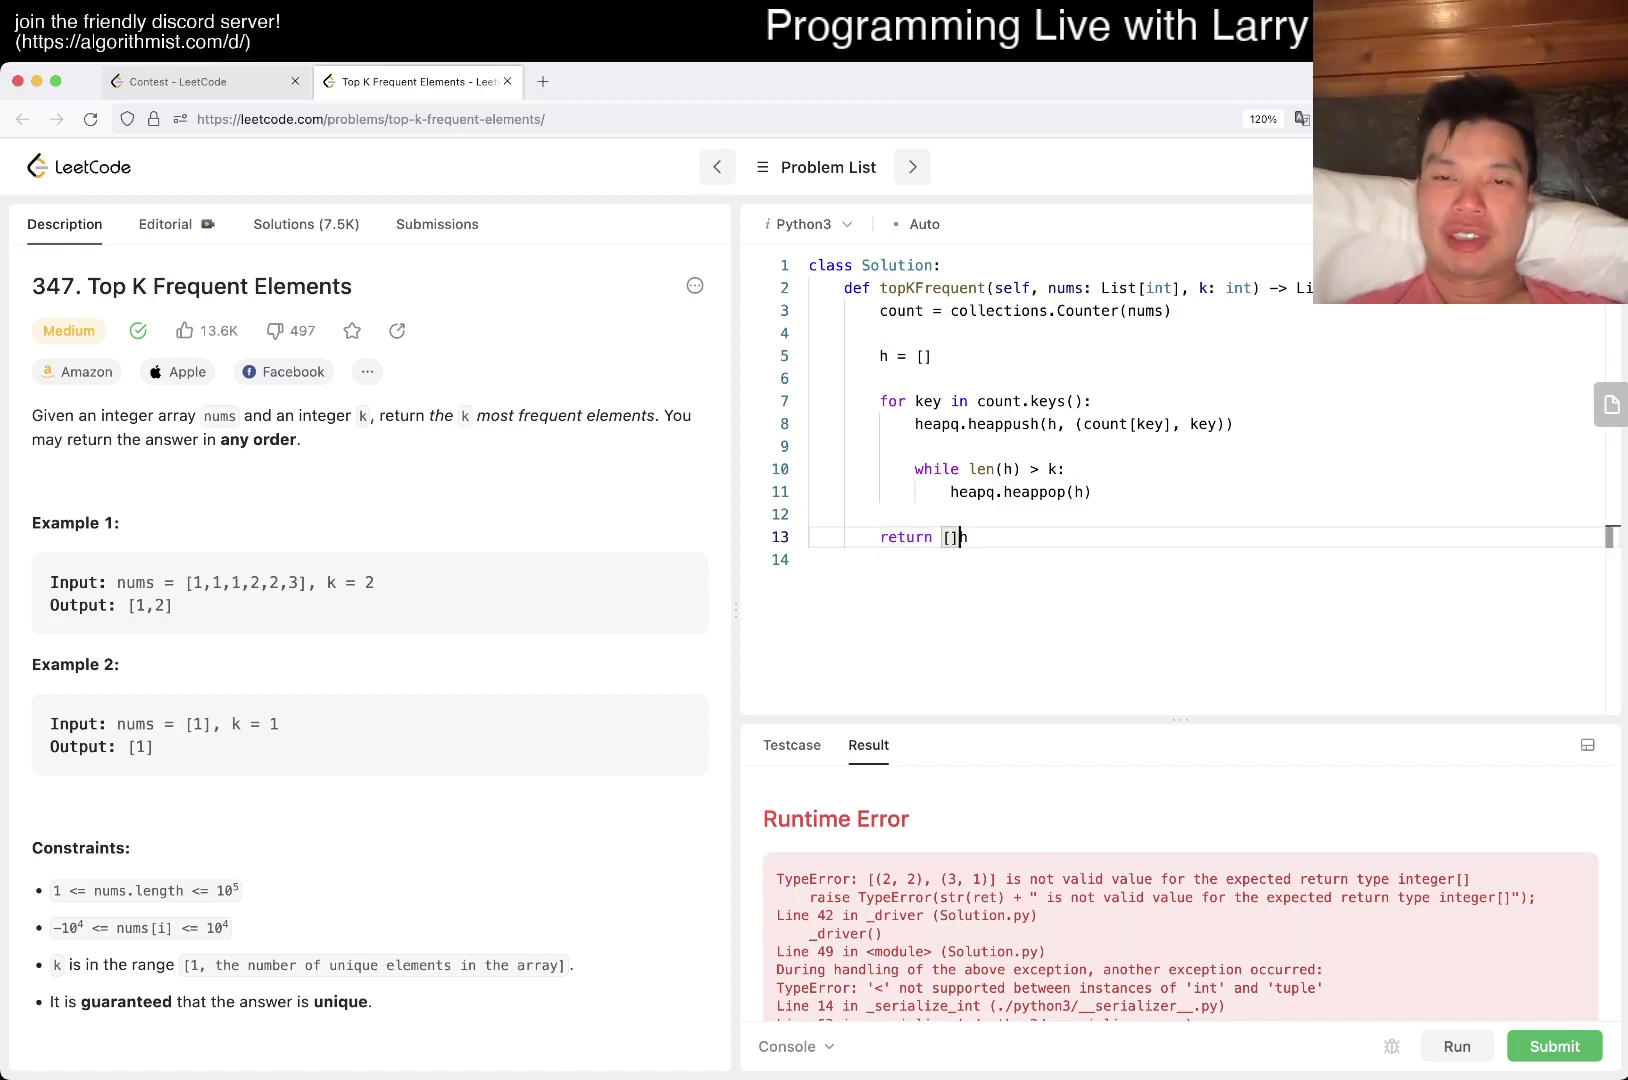
Rewrite the return line as a list comprehension over h, undoing an accidental replacement.
key("Left")
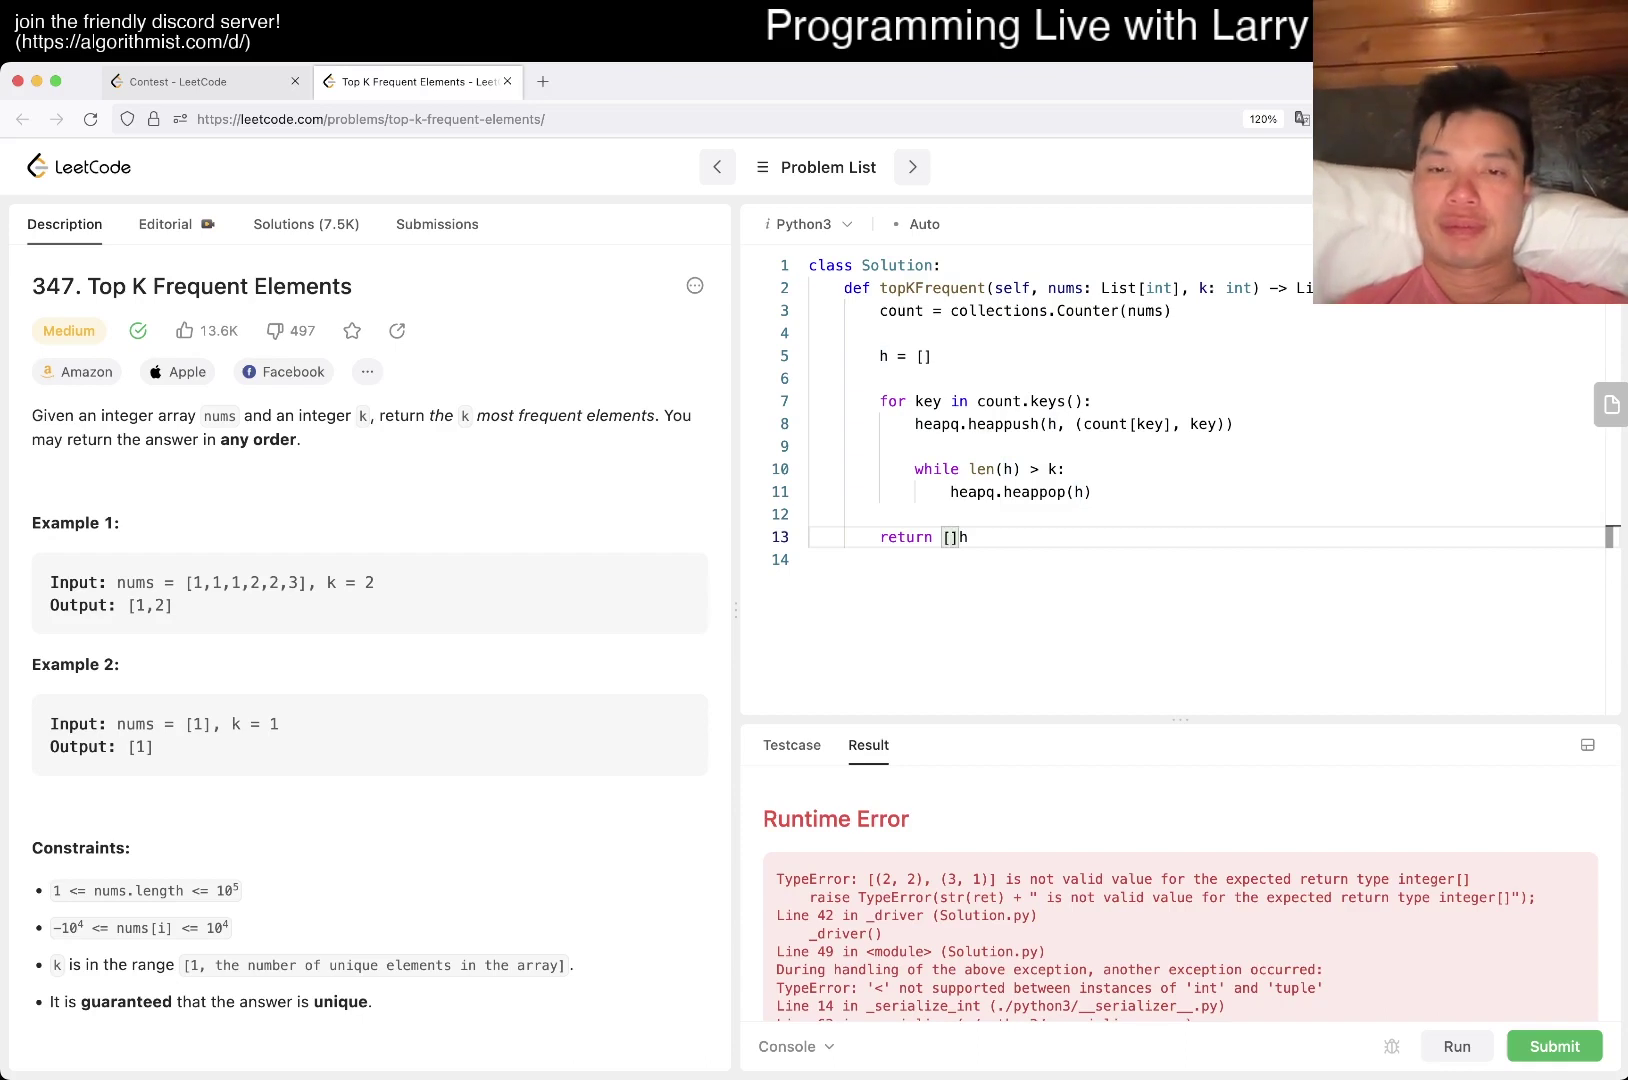
key("Delete")
key("BackSpace")
type("for ")
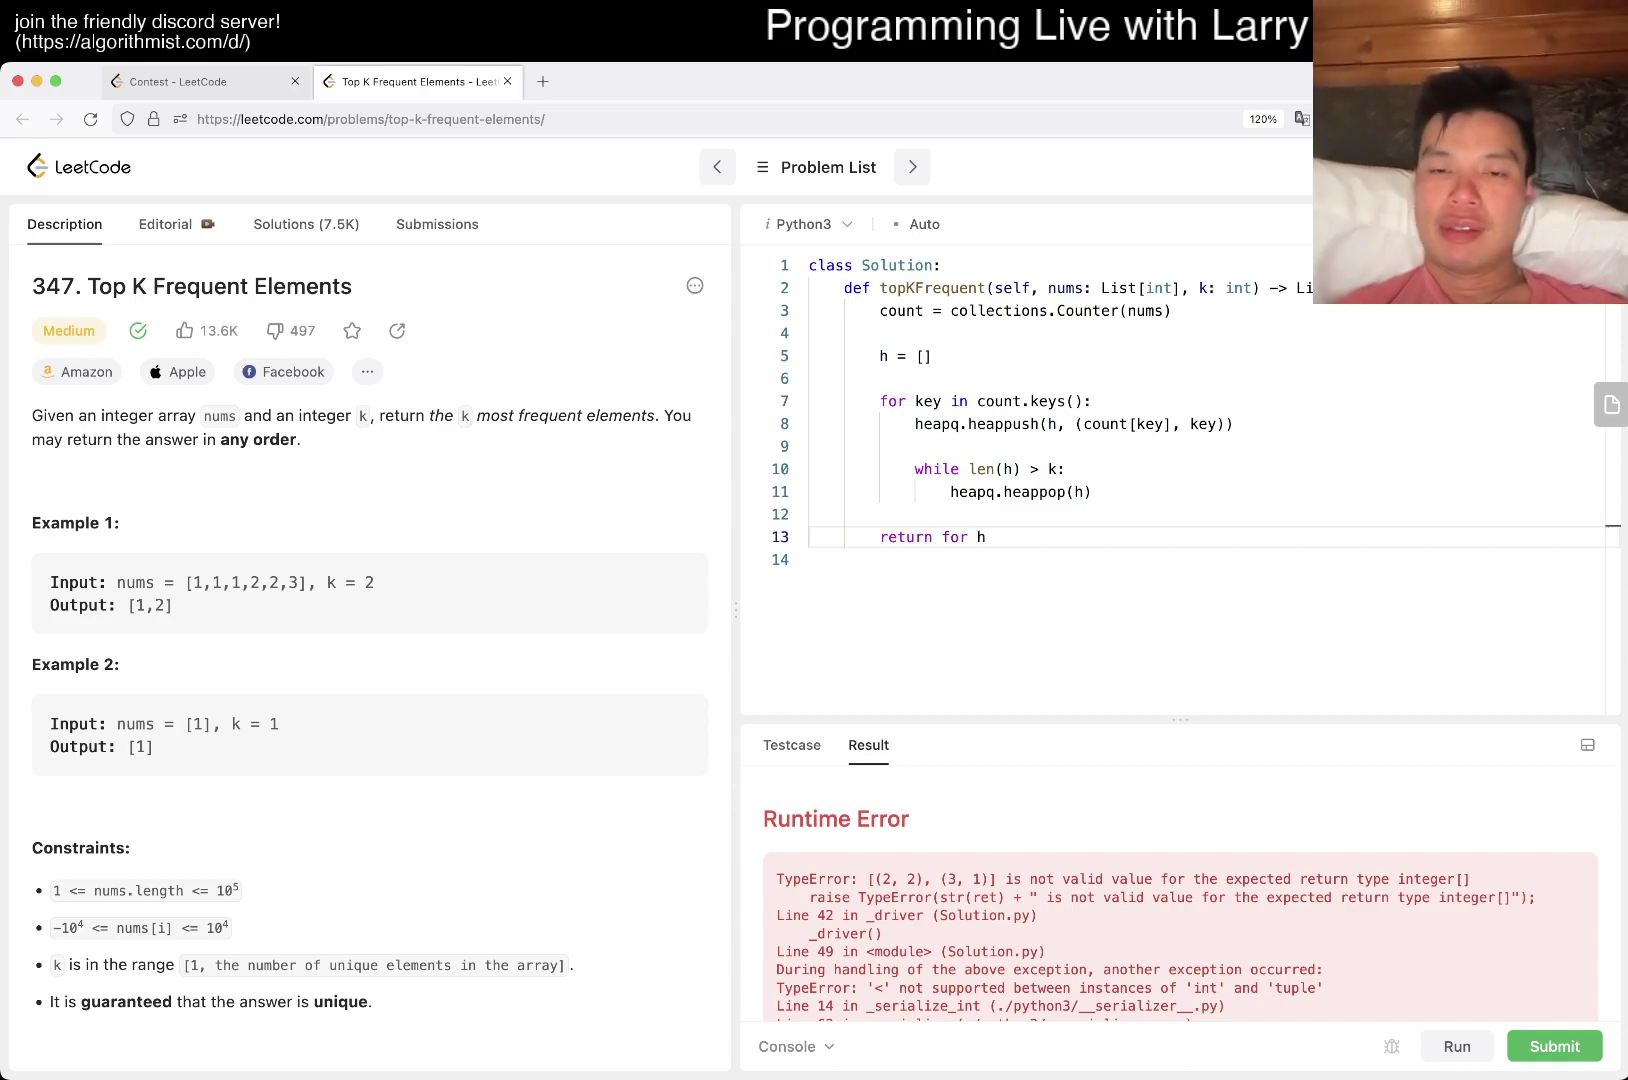
type("k, _ in")
key("Home")
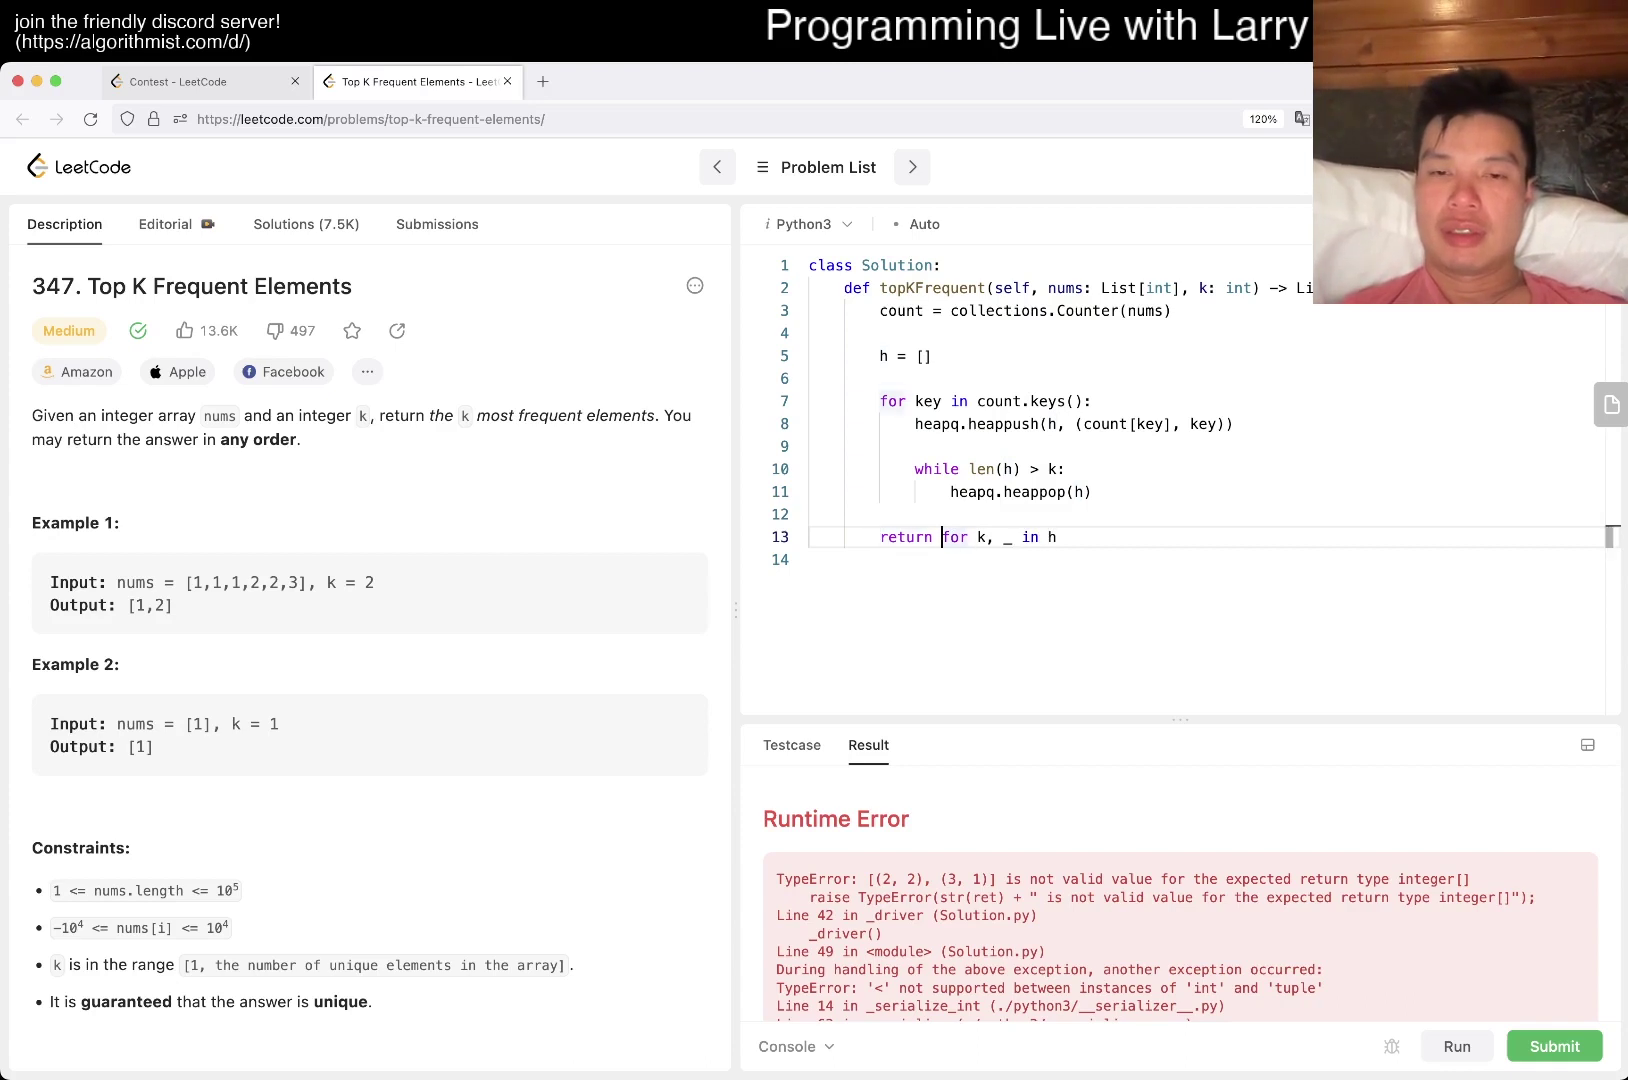
type("k")
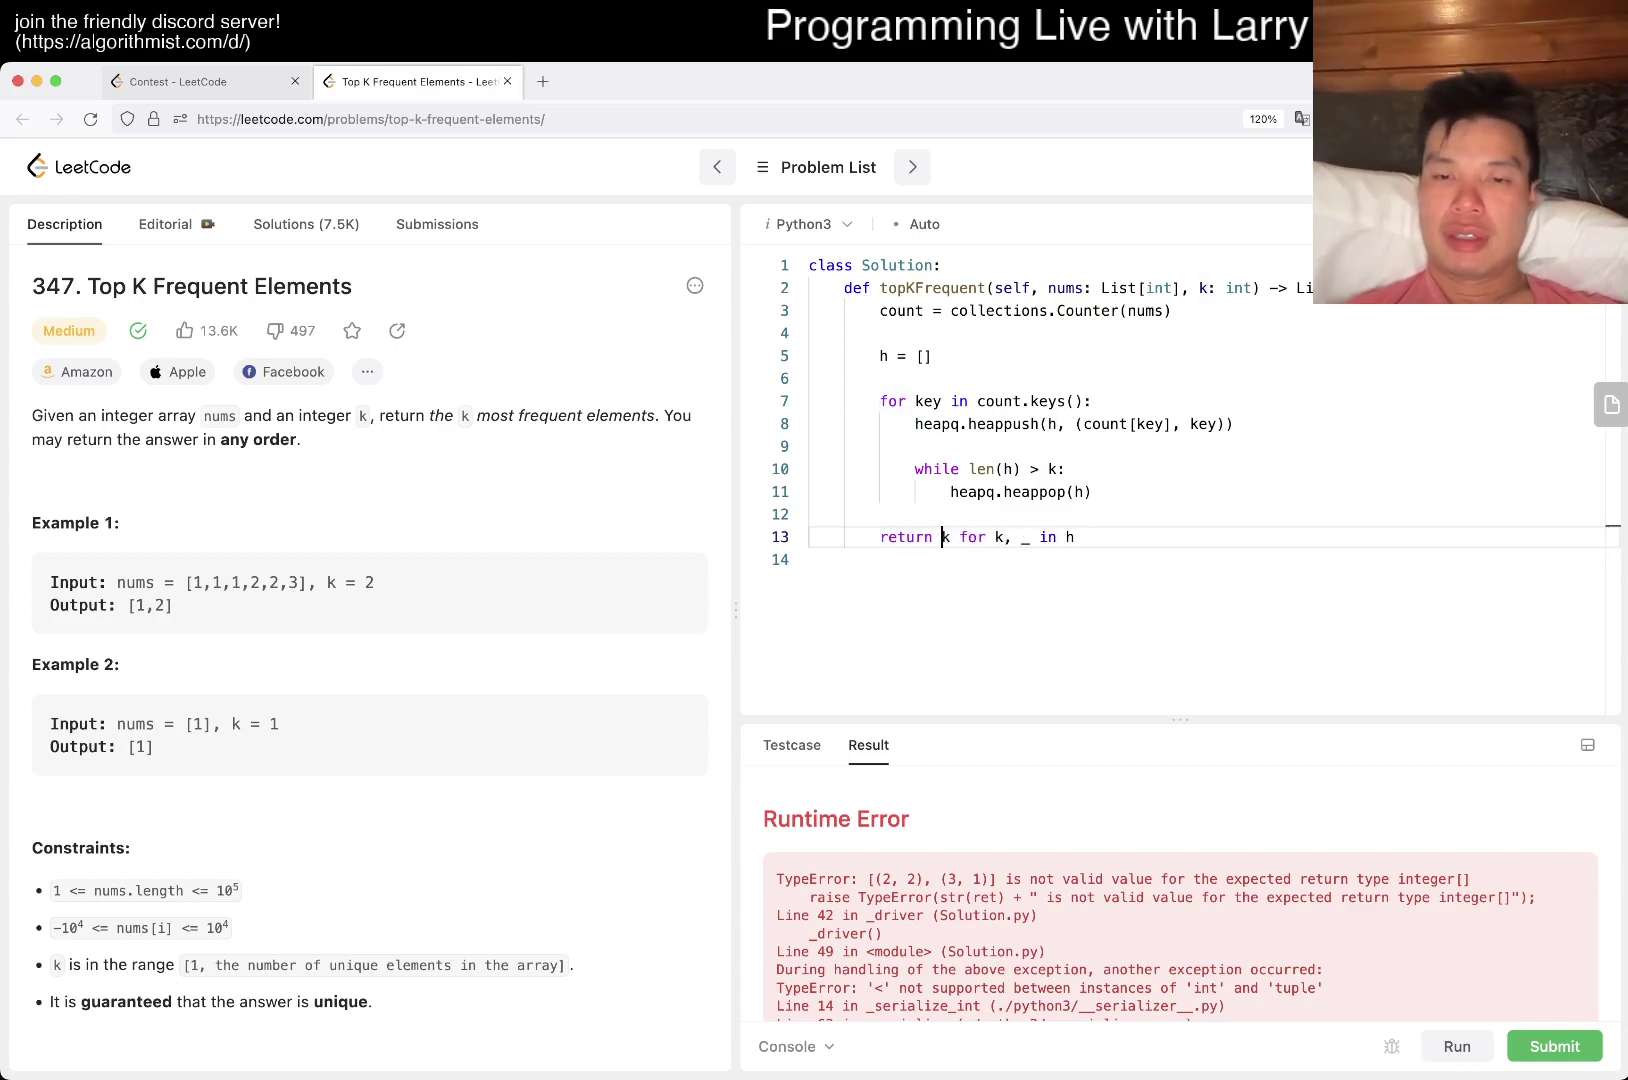
key("shift+End")
type("h.")
key("ctrl+z")
Correct the comprehension to 'return [k for _, k in h]' and rerun the examples until Accepted.
key("Home")
type("[")
key("End")
key("BackSpace")
type("]")
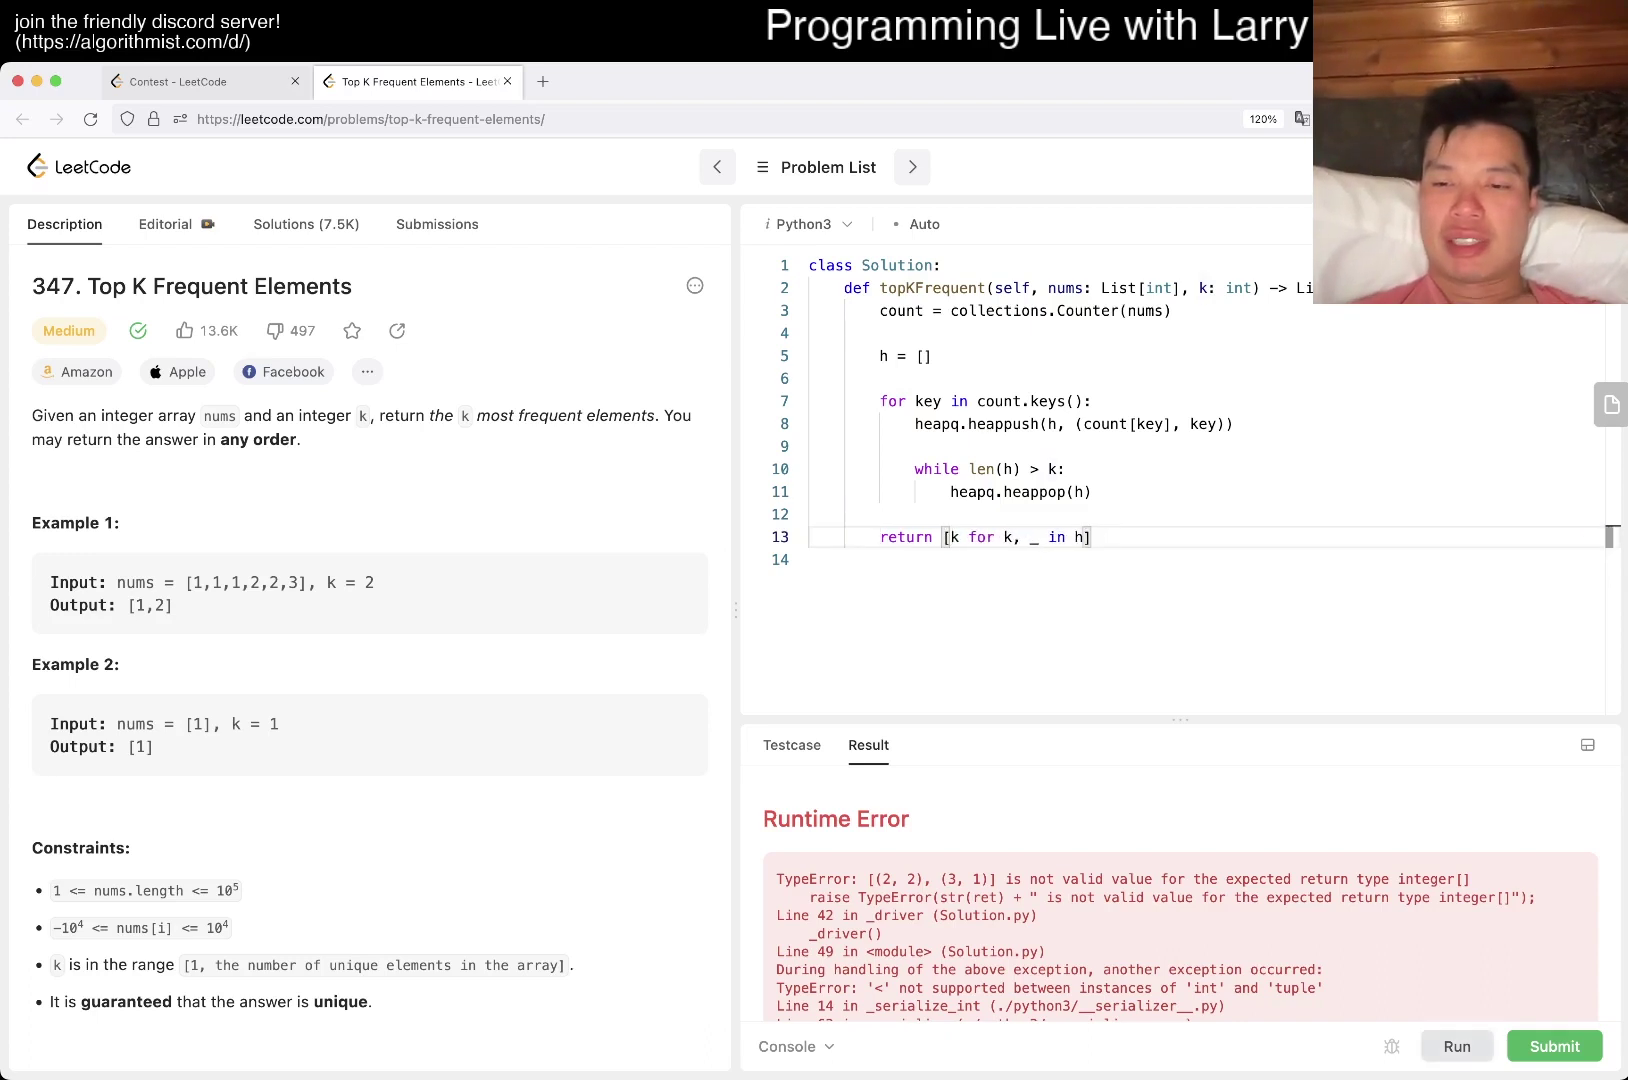
key("ctrl+apostrophe")
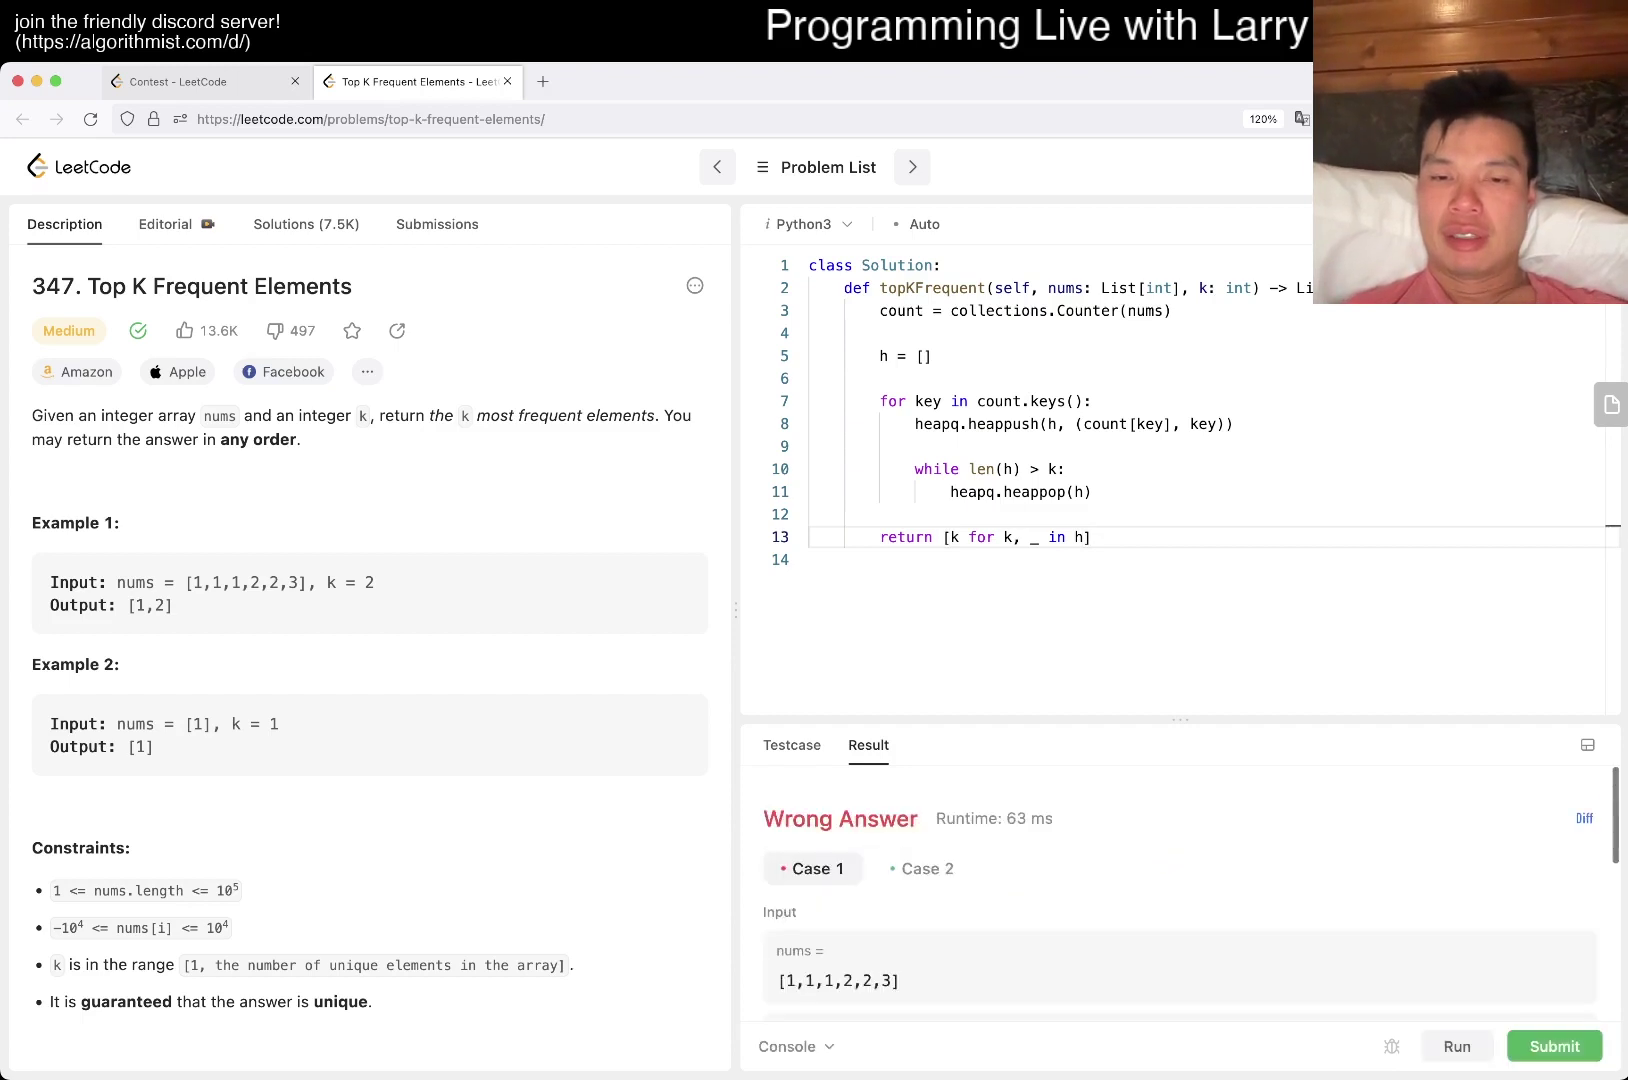
scroll(1180, 889, "down", 5)
scroll(1180, 889, "down", 3)
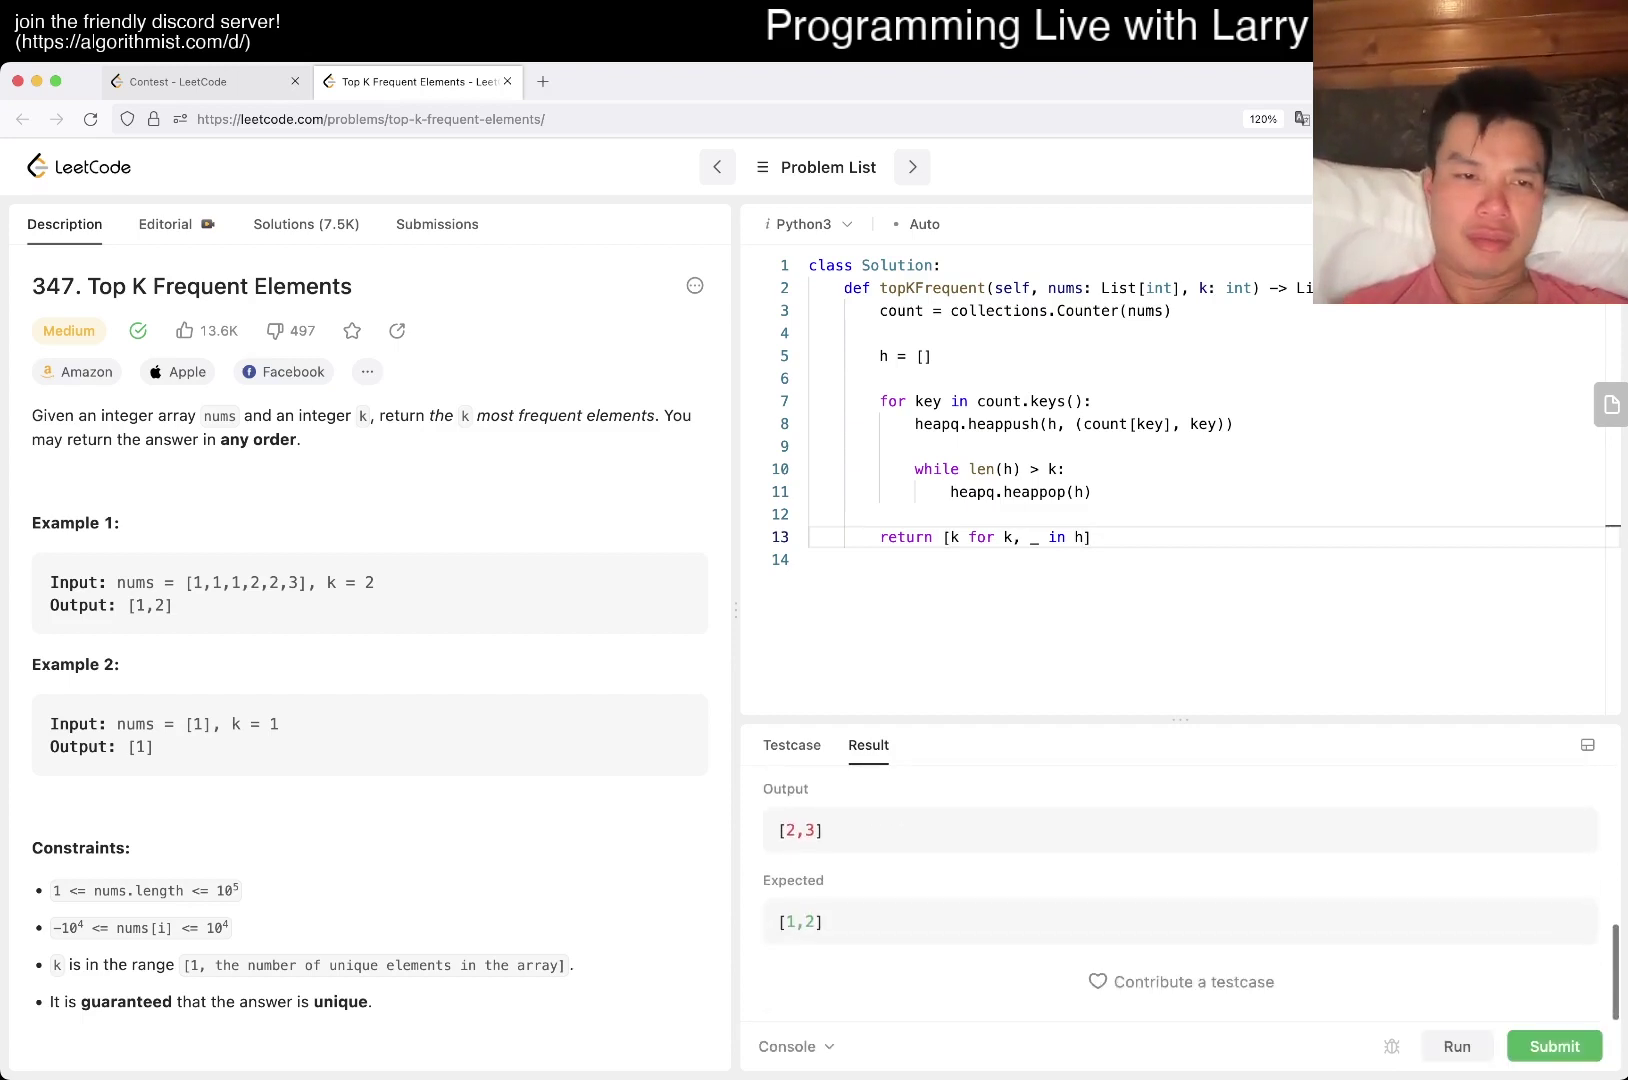
scroll(1180, 889, "up", 2)
scroll(1180, 889, "down", 2)
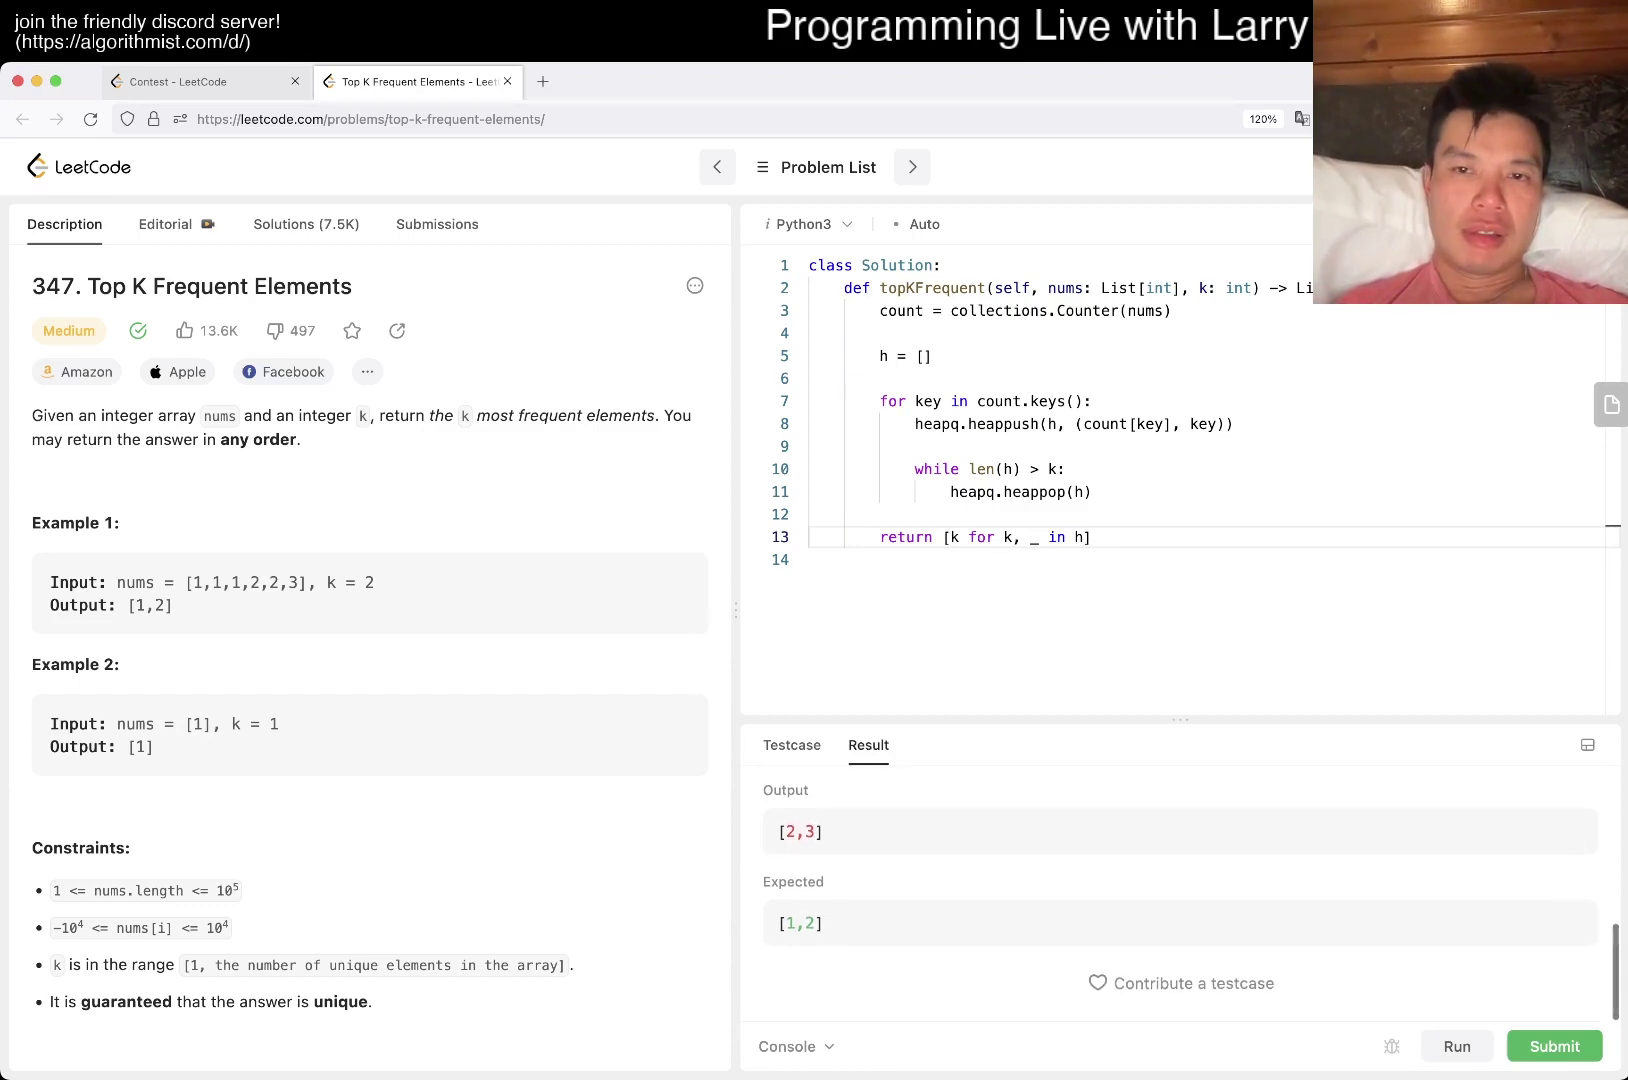
scroll(1180, 889, "up", 2)
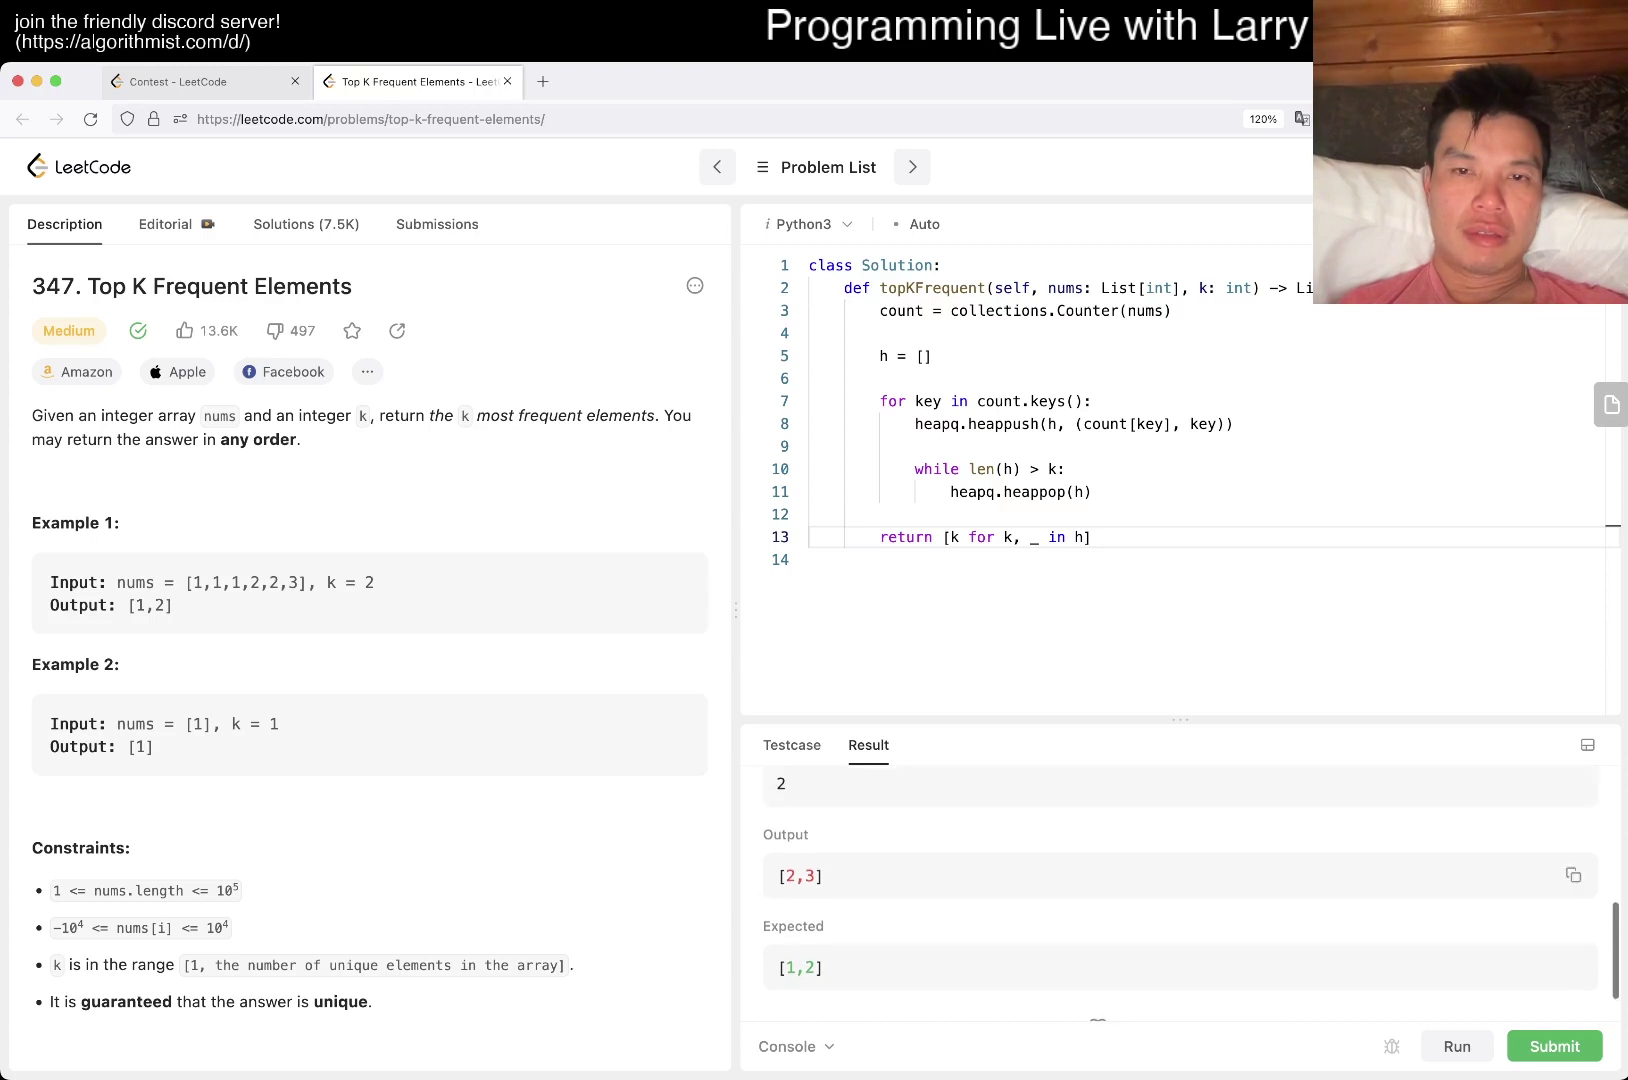
key("BackSpace")
key("BackSpace")
key("BackSpace")
key("BackSpace")
type("_, k")
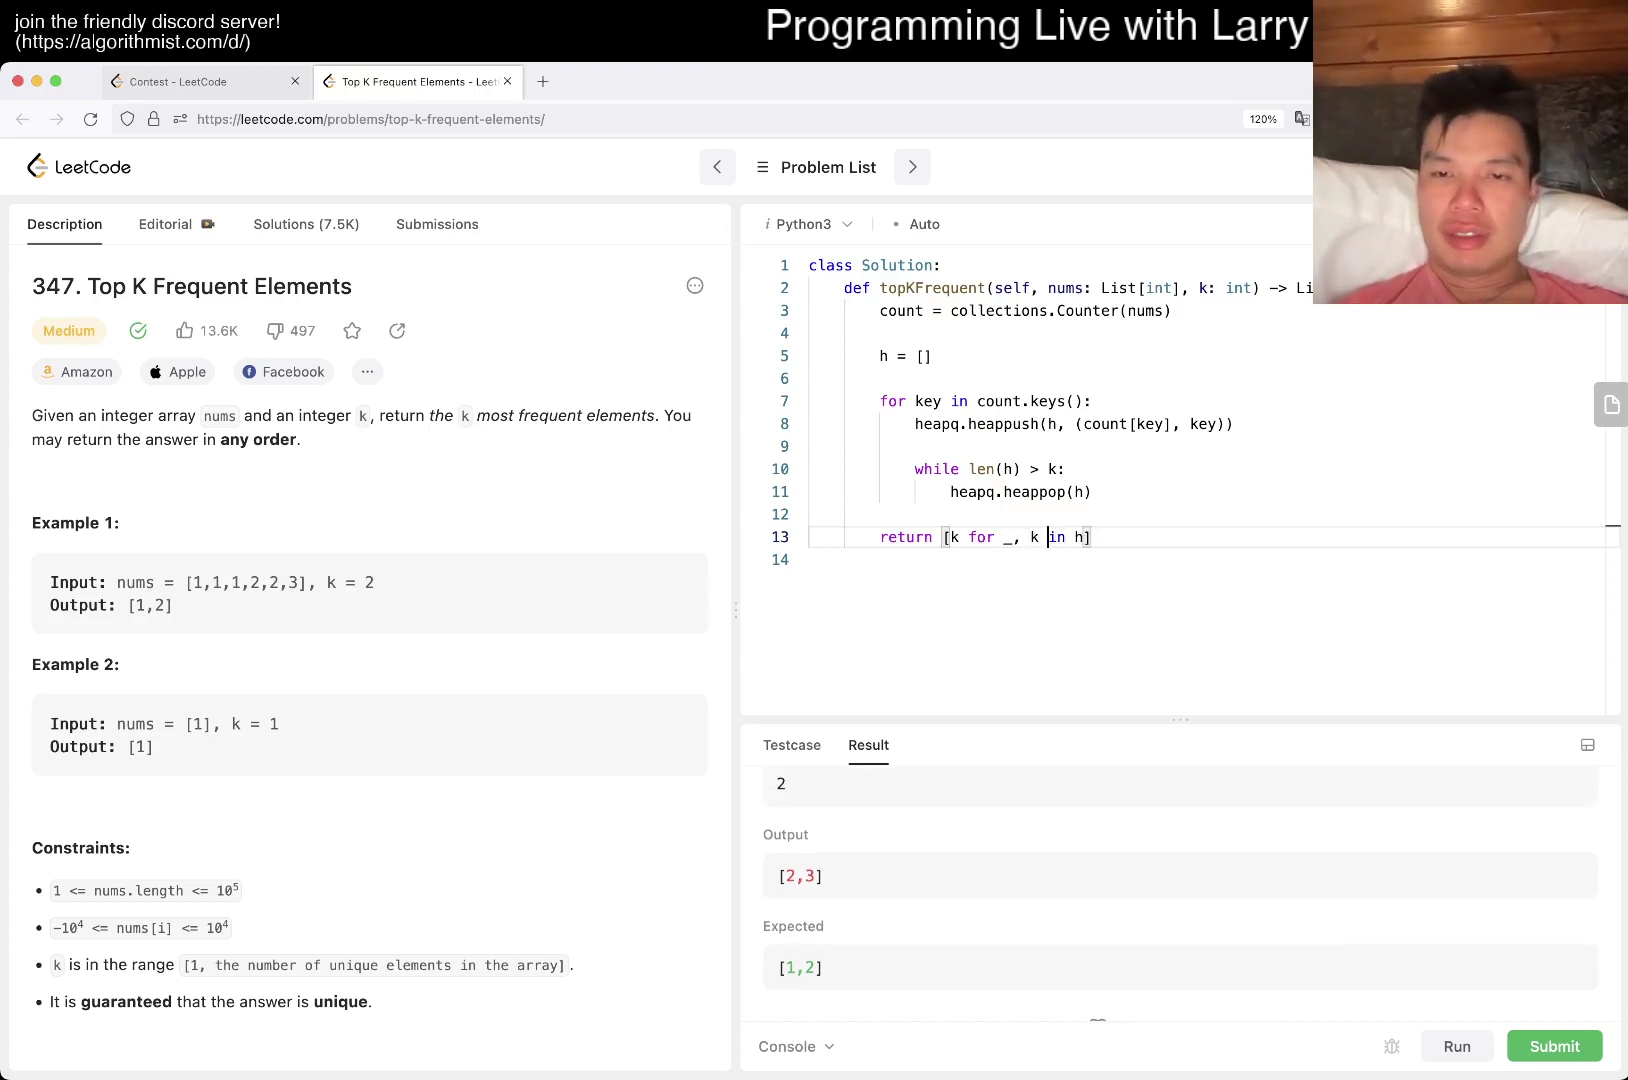
key("ctrl+apostrophe")
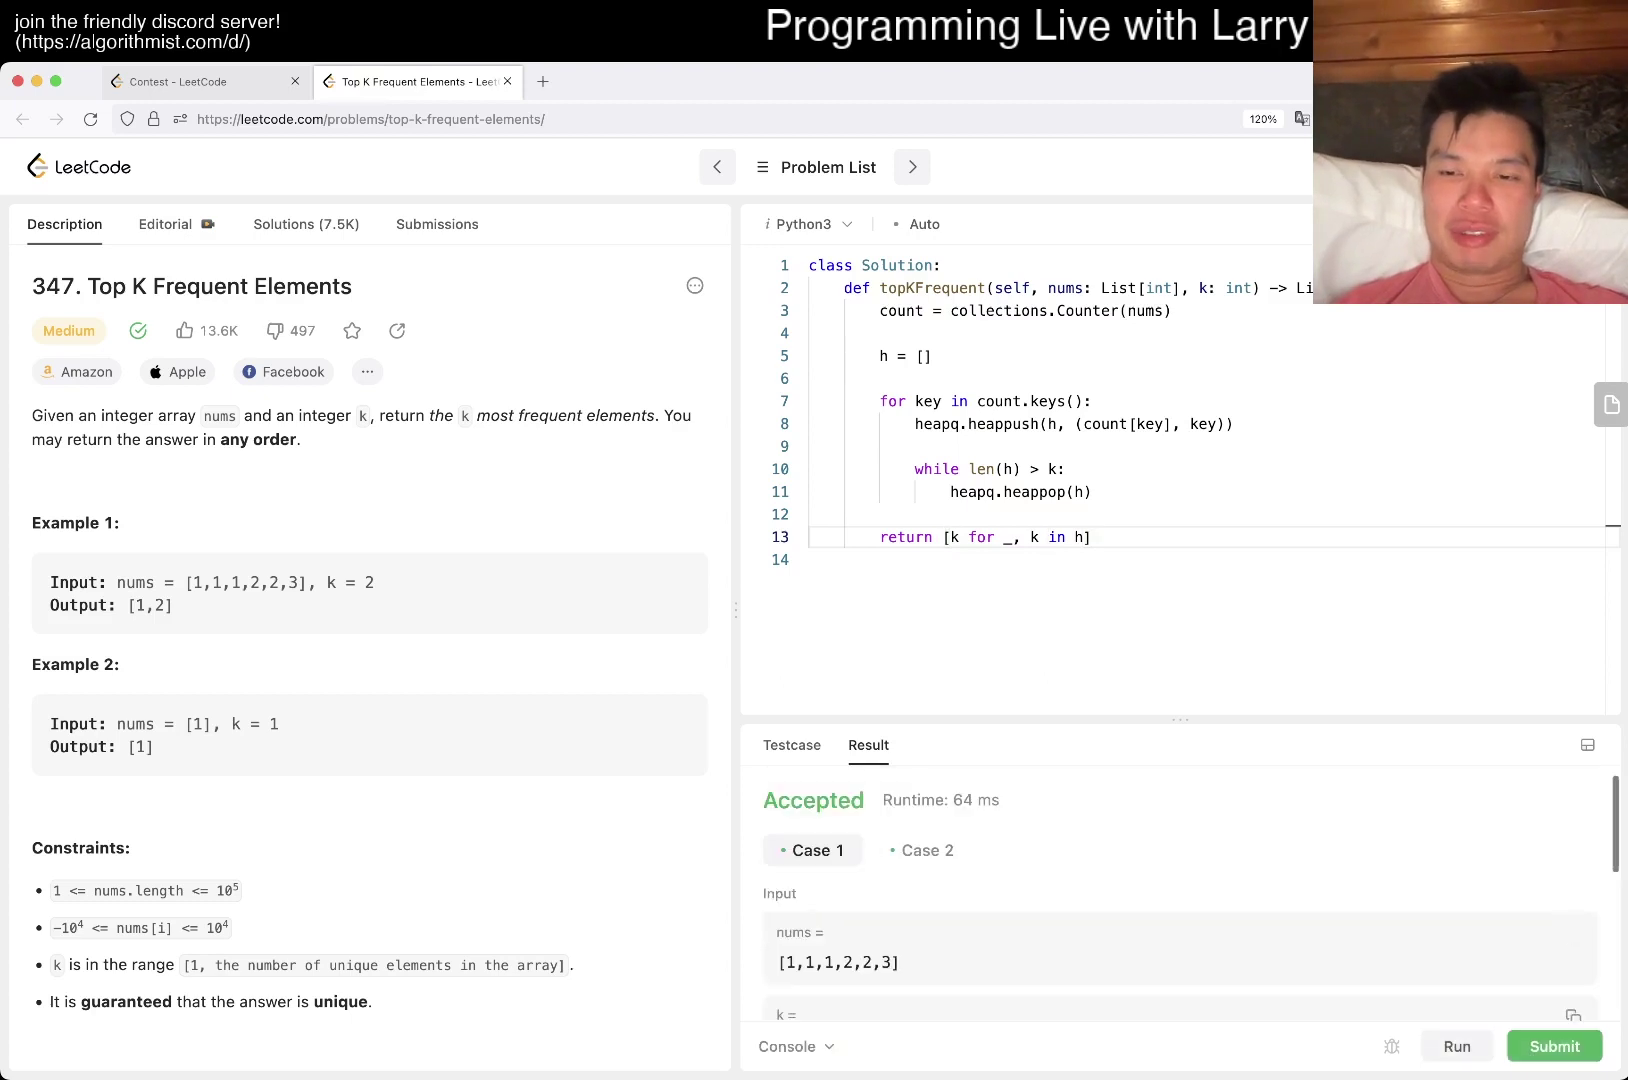
Submit the solution, close the Daily Coding Challenge Completed popup, and return to Description.
left_click(1554, 1046)
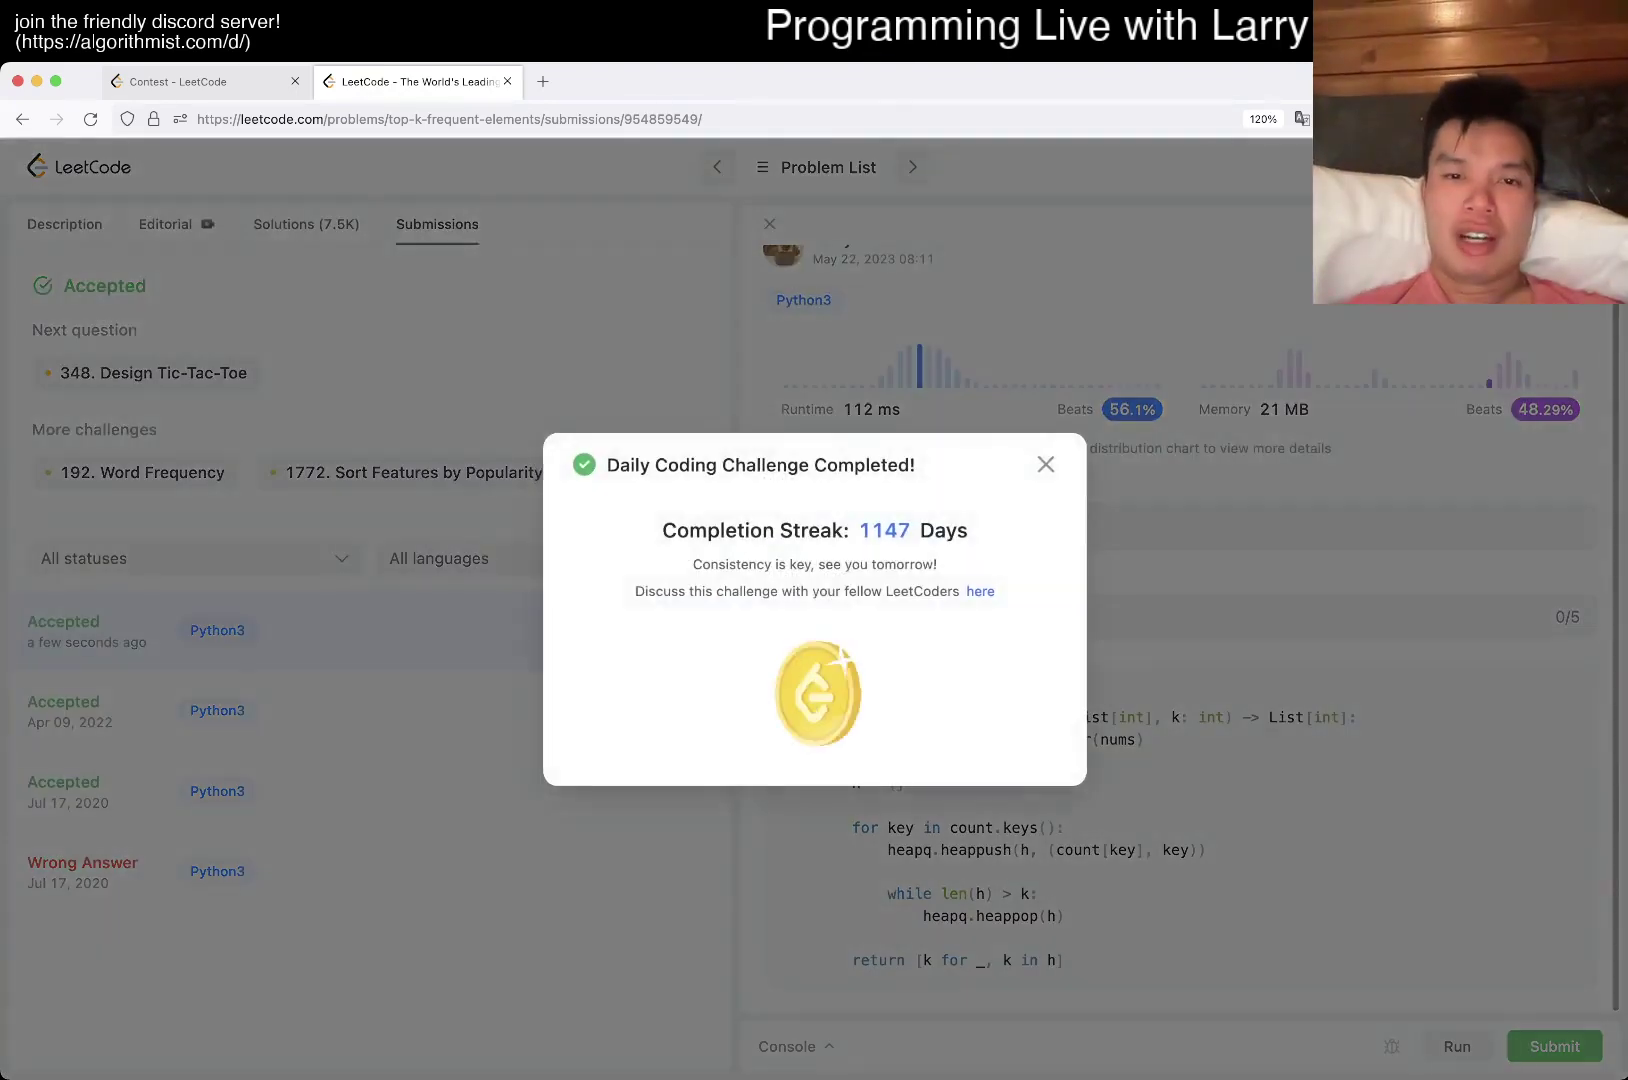
left_click(1043, 465)
left_click(64, 224)
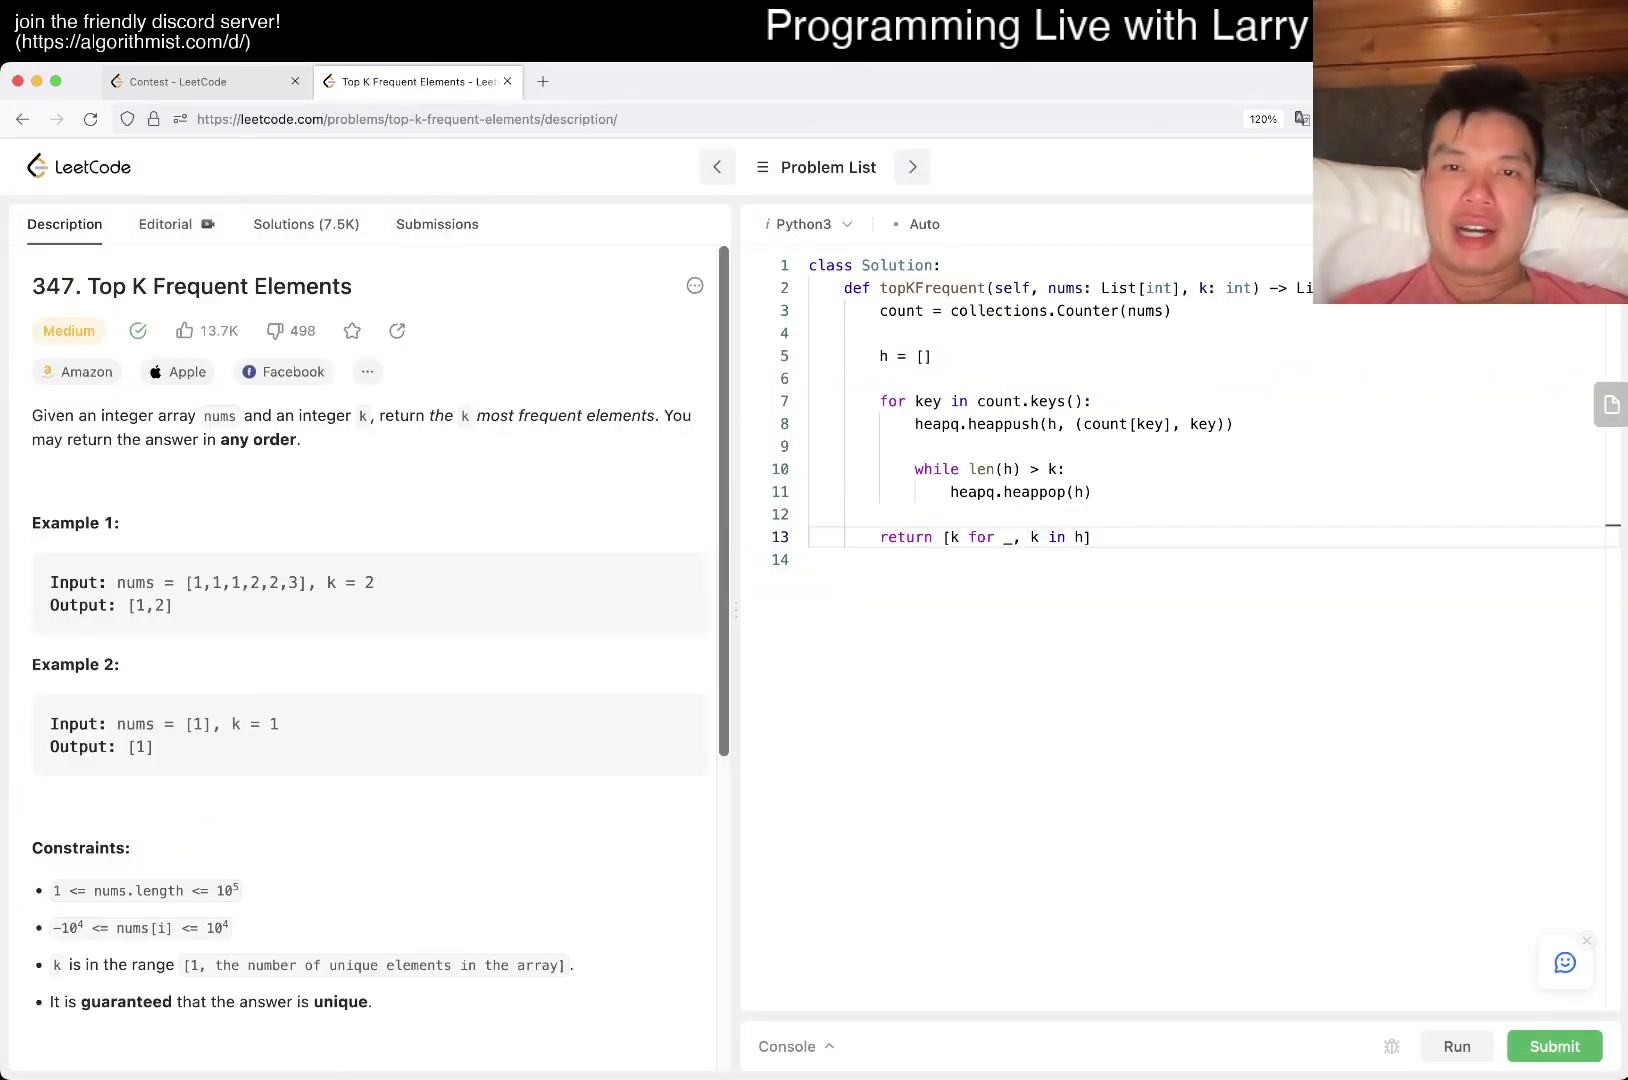